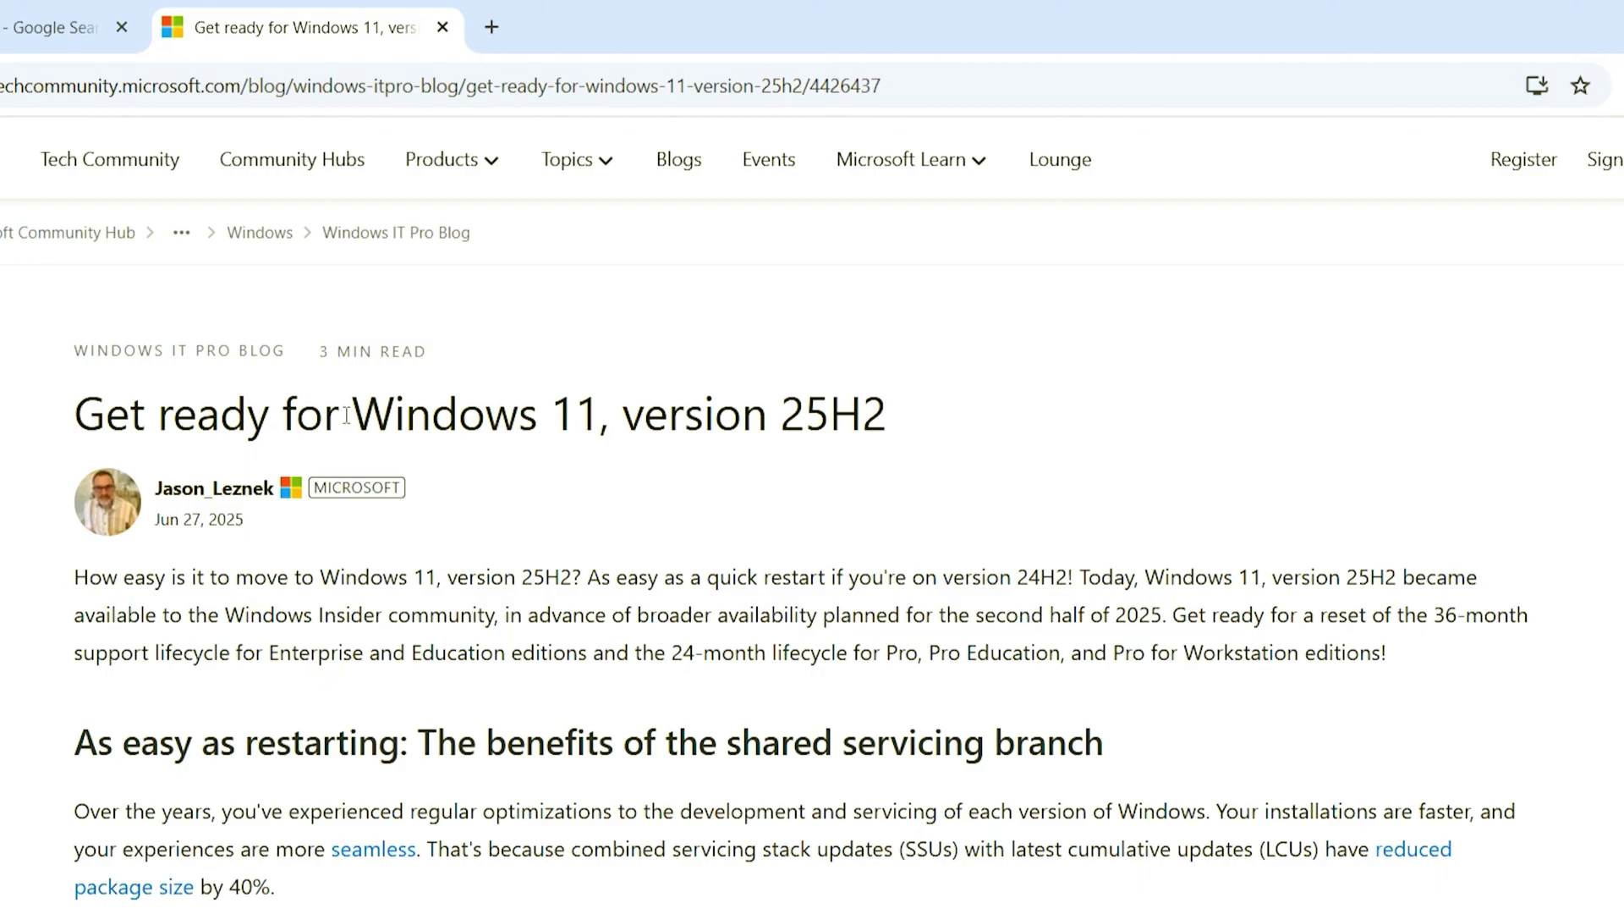
# Step: Search Google for 'uupdump' in a new tab and open the UUP dump site
pyautogui.moveTo(346, 415); pyautogui.dragTo(860, 417)
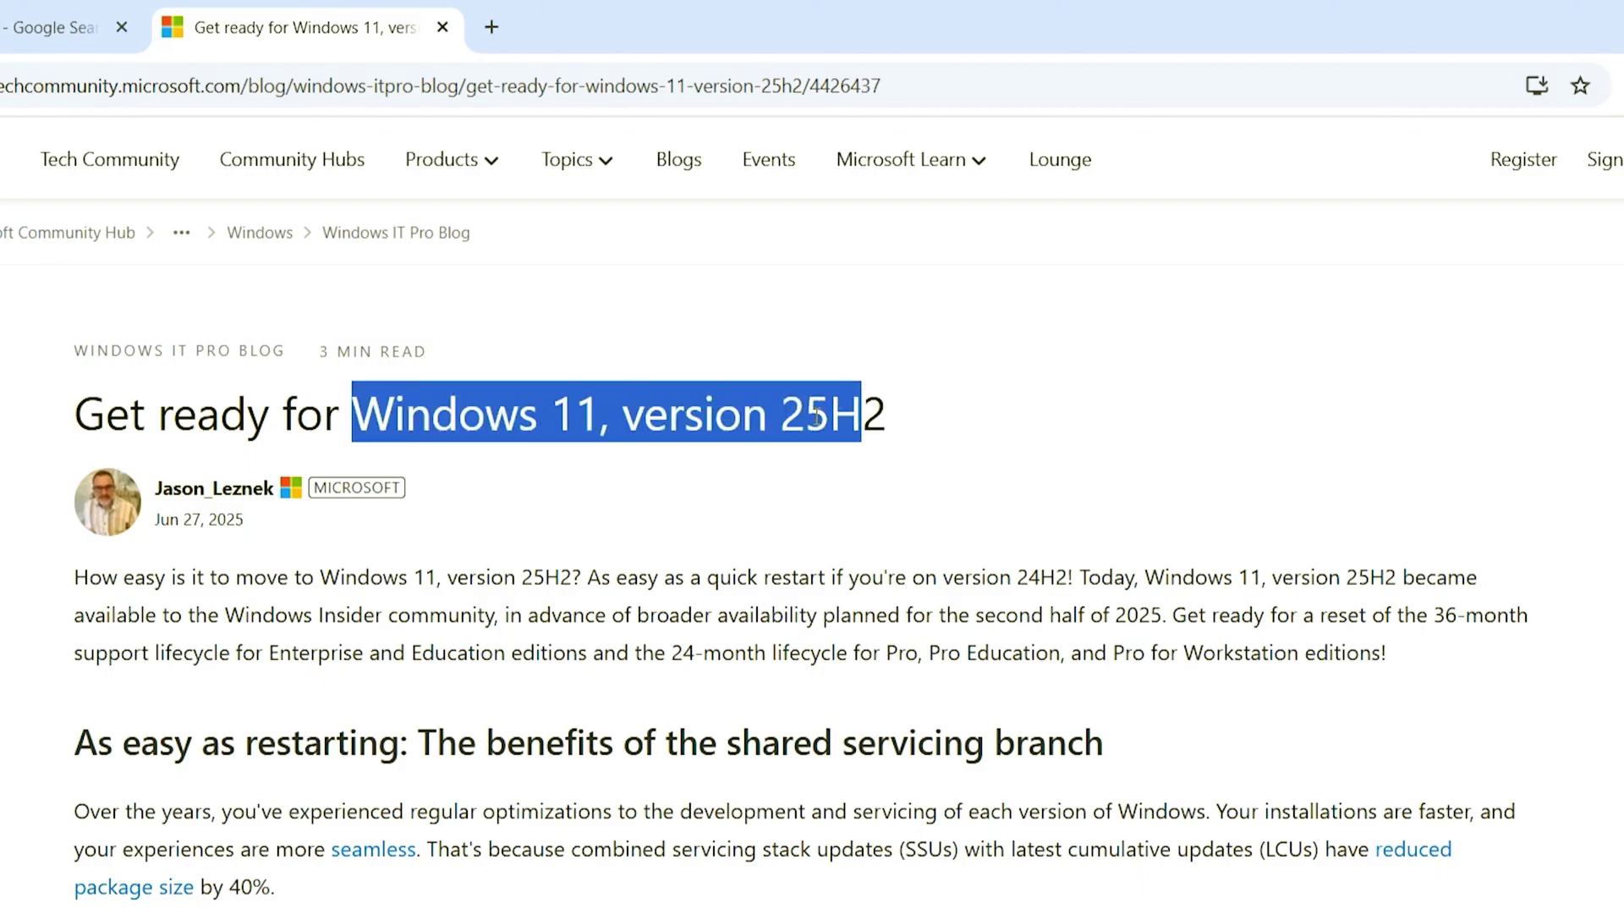
pyautogui.doubleClick(816, 417)
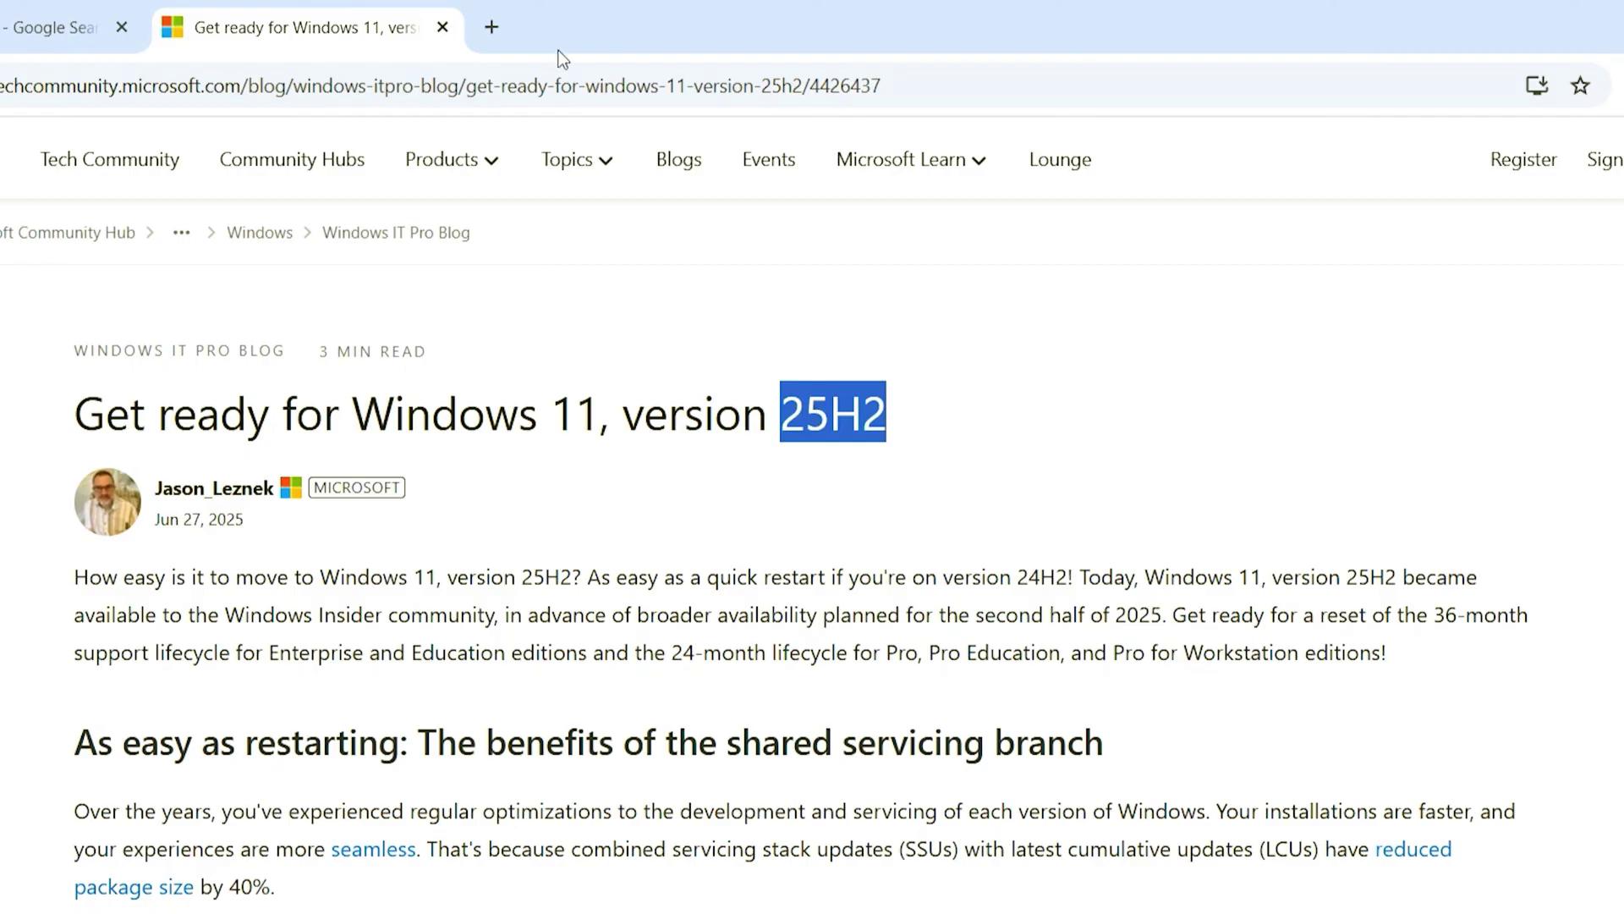
pyautogui.click(498, 27)
pyautogui.click(511, 81)
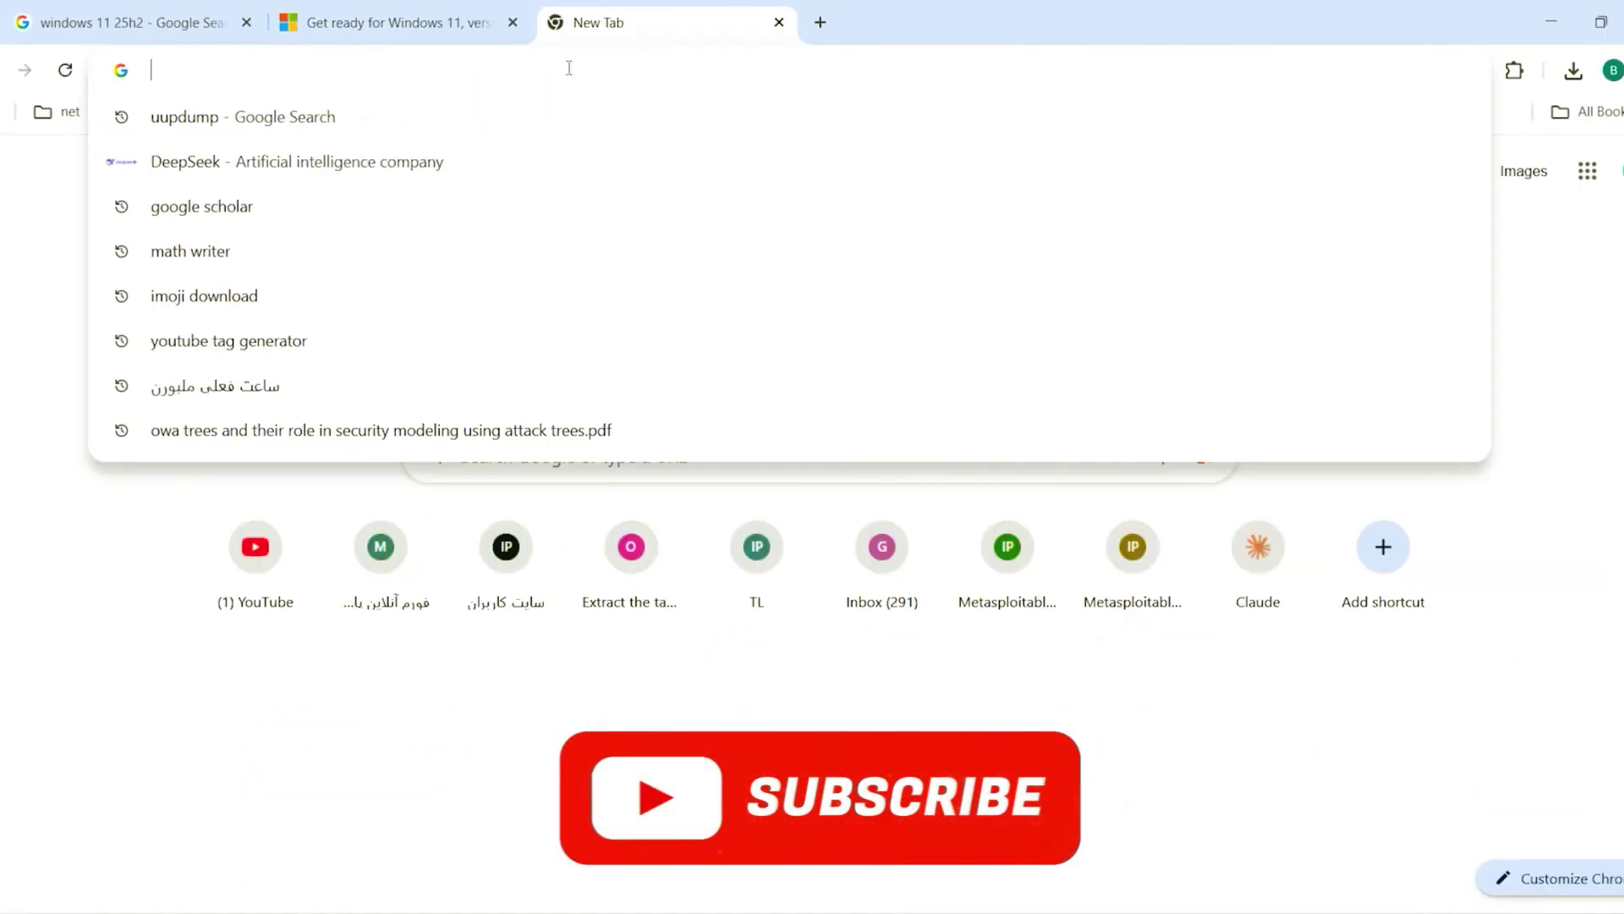
pyautogui.write('uupdump')
pyautogui.press('Return')
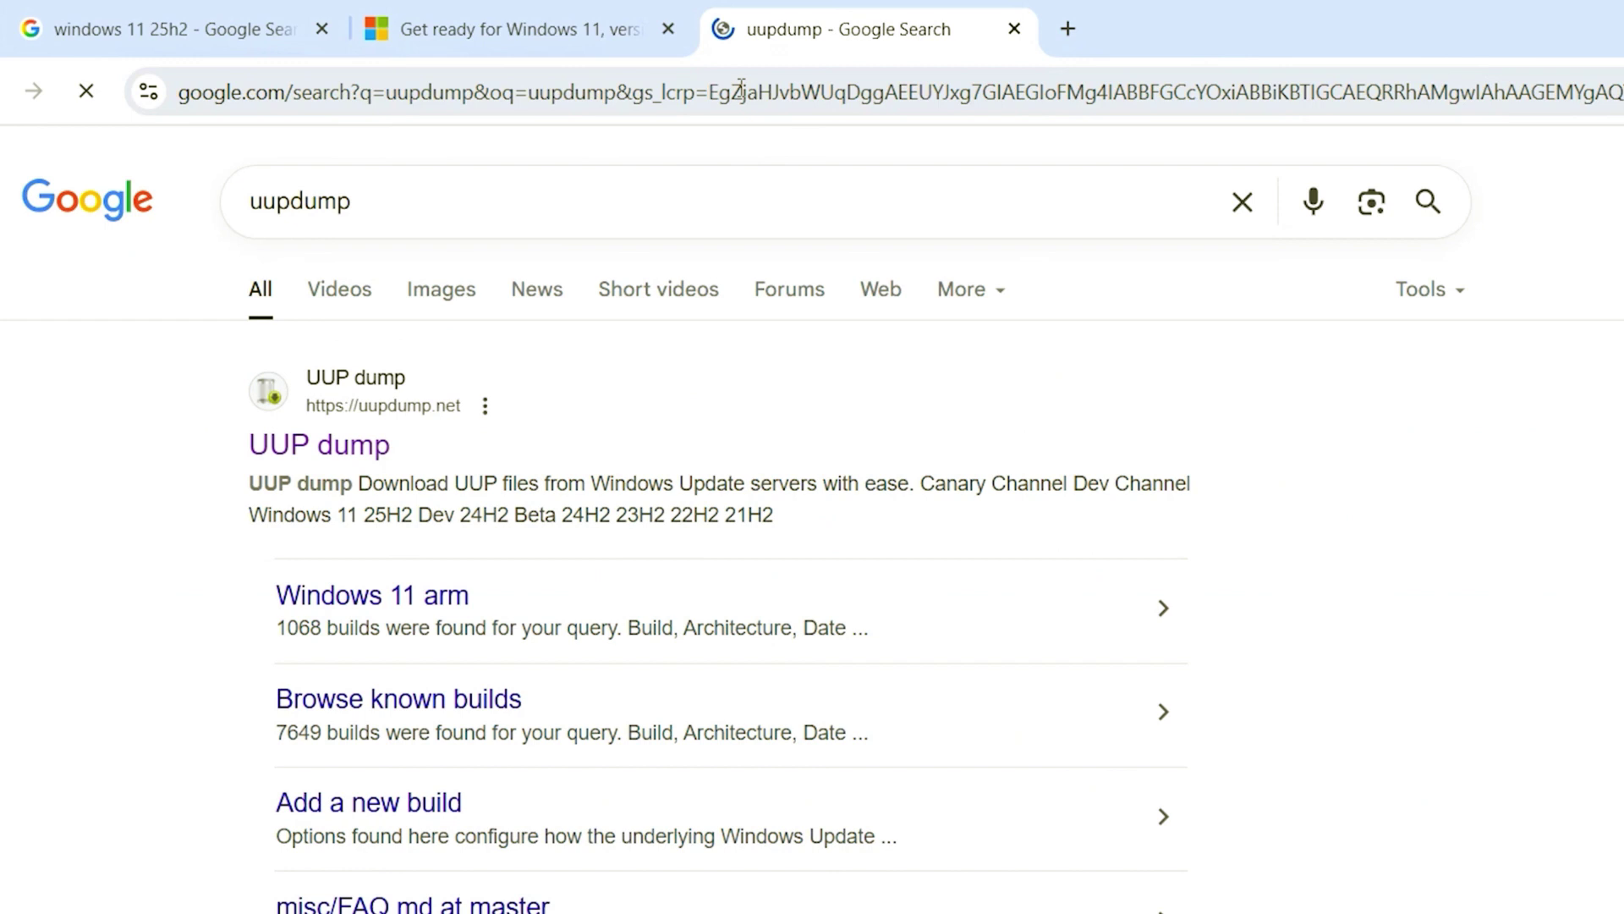
pyautogui.click(350, 467)
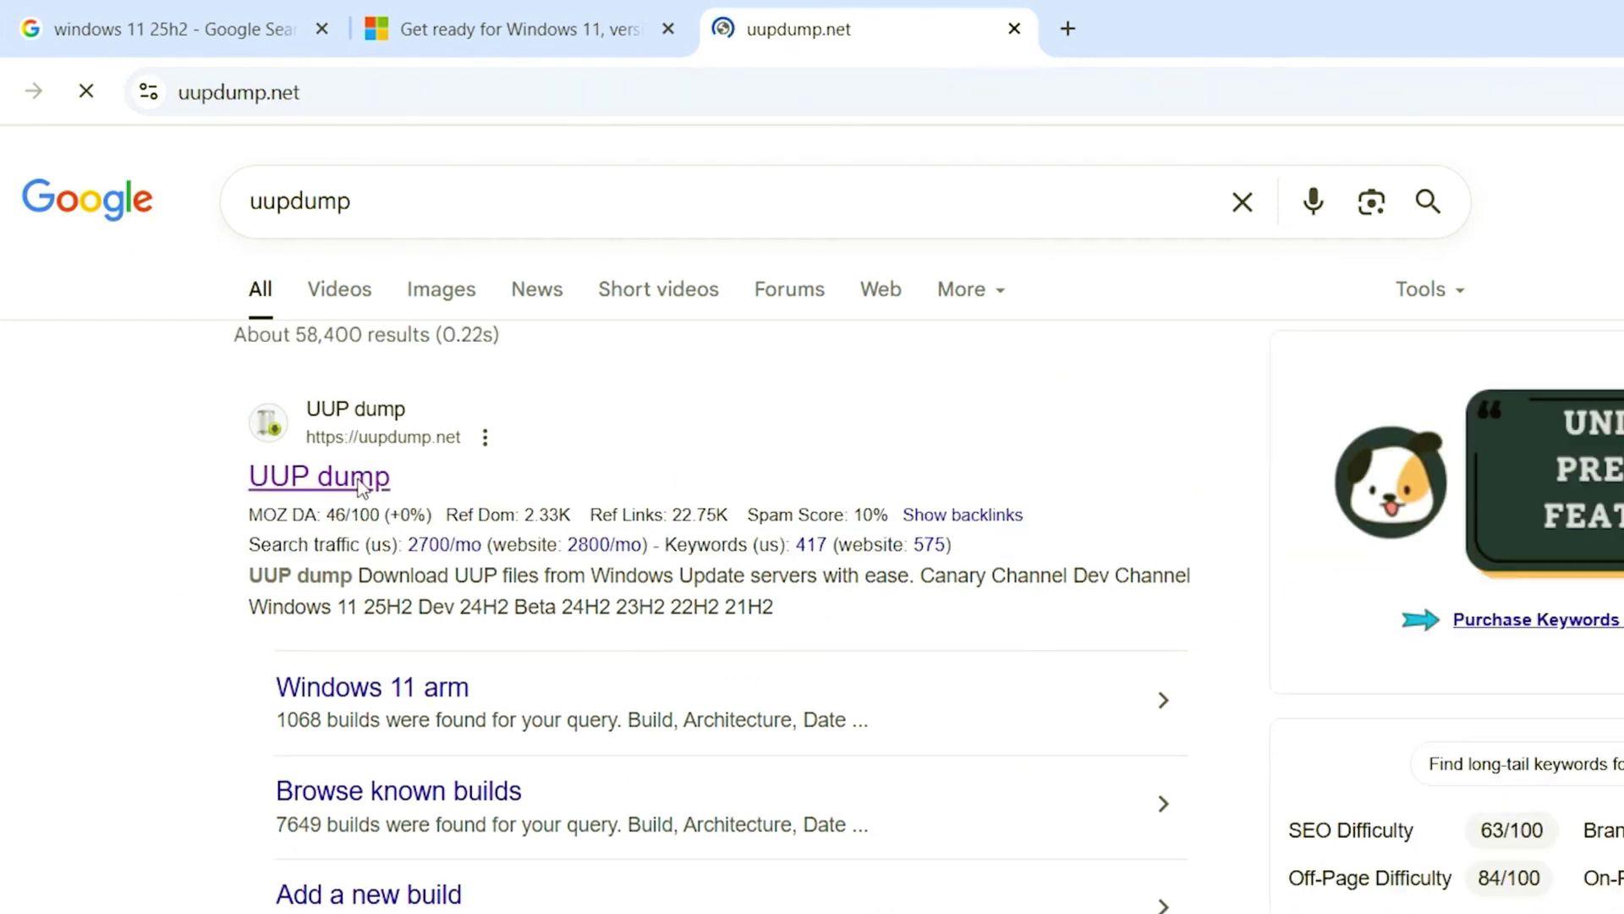
pyautogui.moveTo(673, 330); pyautogui.dragTo(946, 330)
# Step: Browse the Windows 11 25H2 Dev builds and pick Insider Preview 10.0.26200.5722 amd64
pyautogui.click(942, 330)
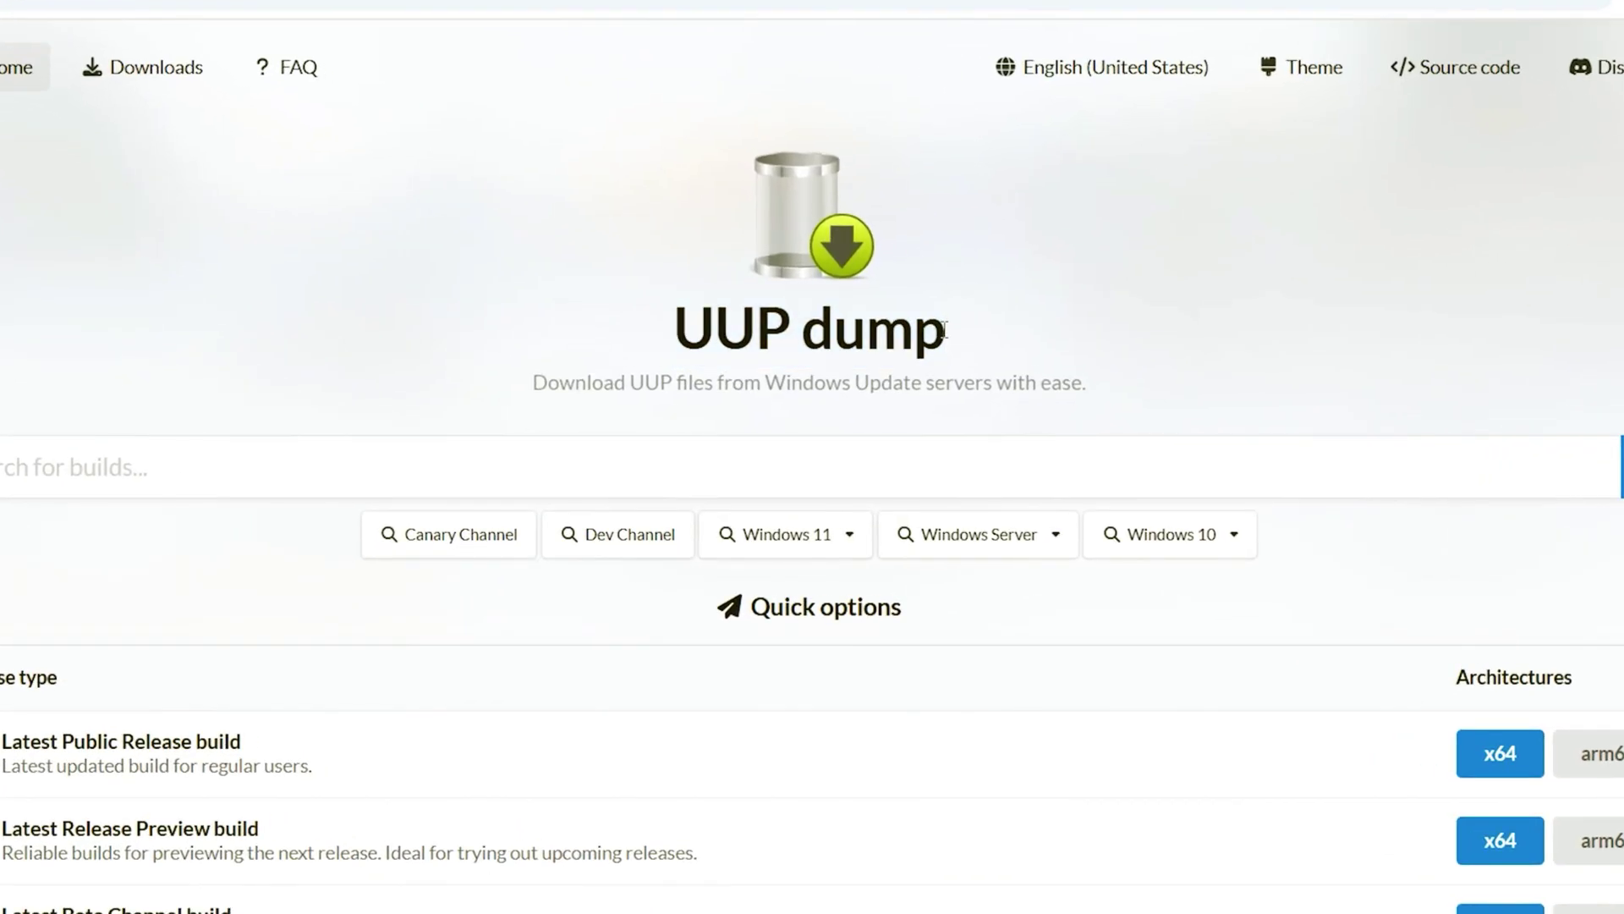
pyautogui.click(676, 332)
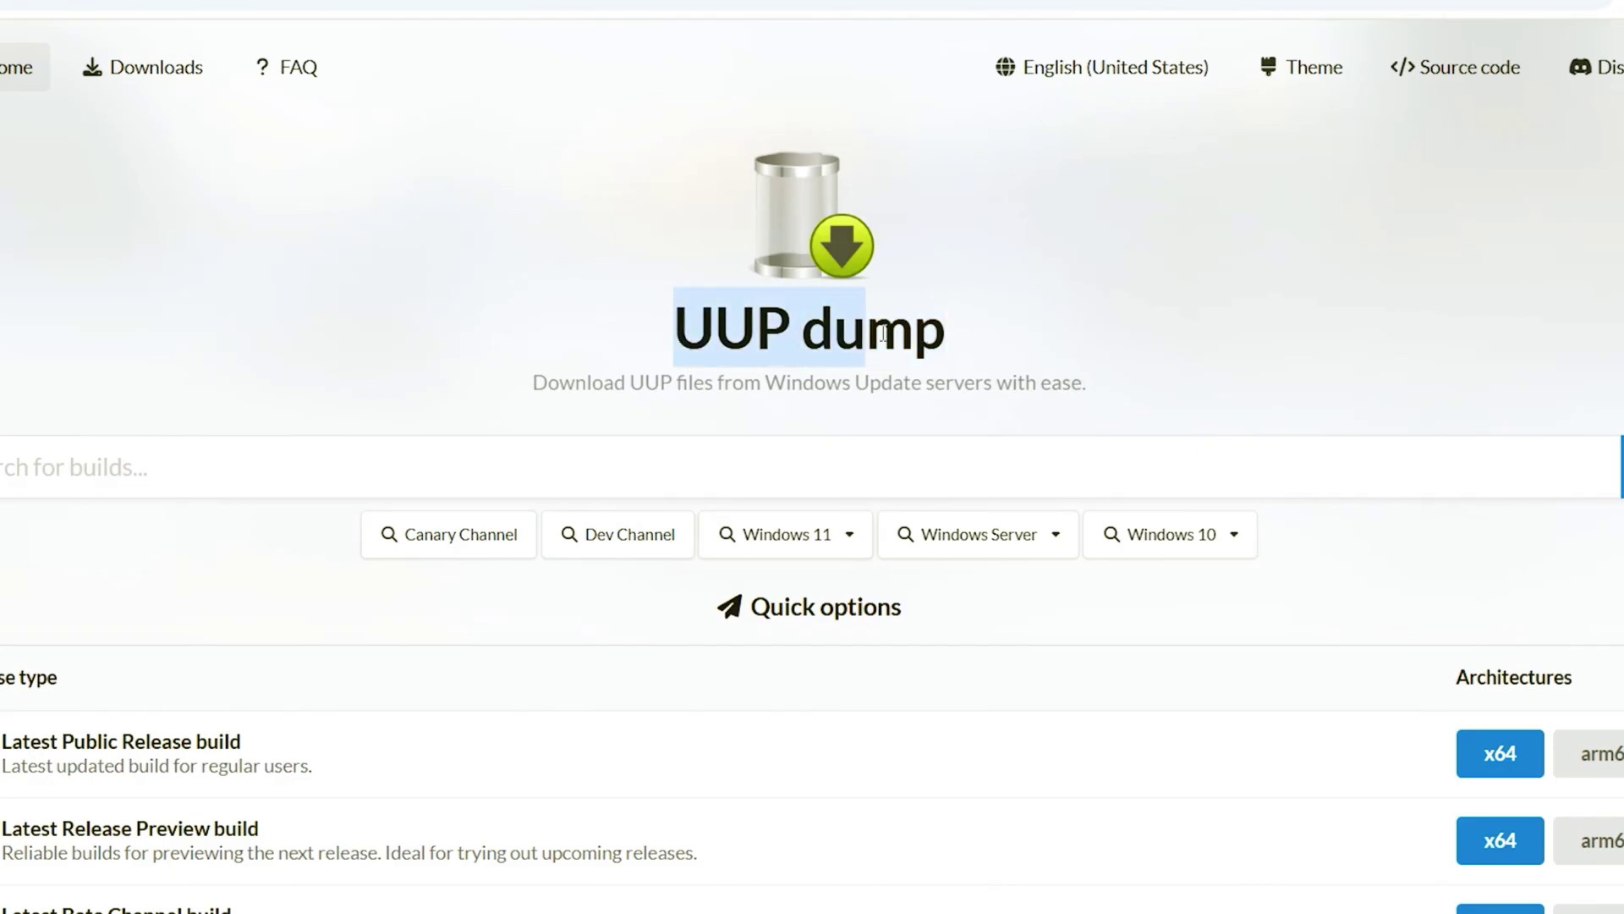
pyautogui.scroll(-1, 1007, 260)
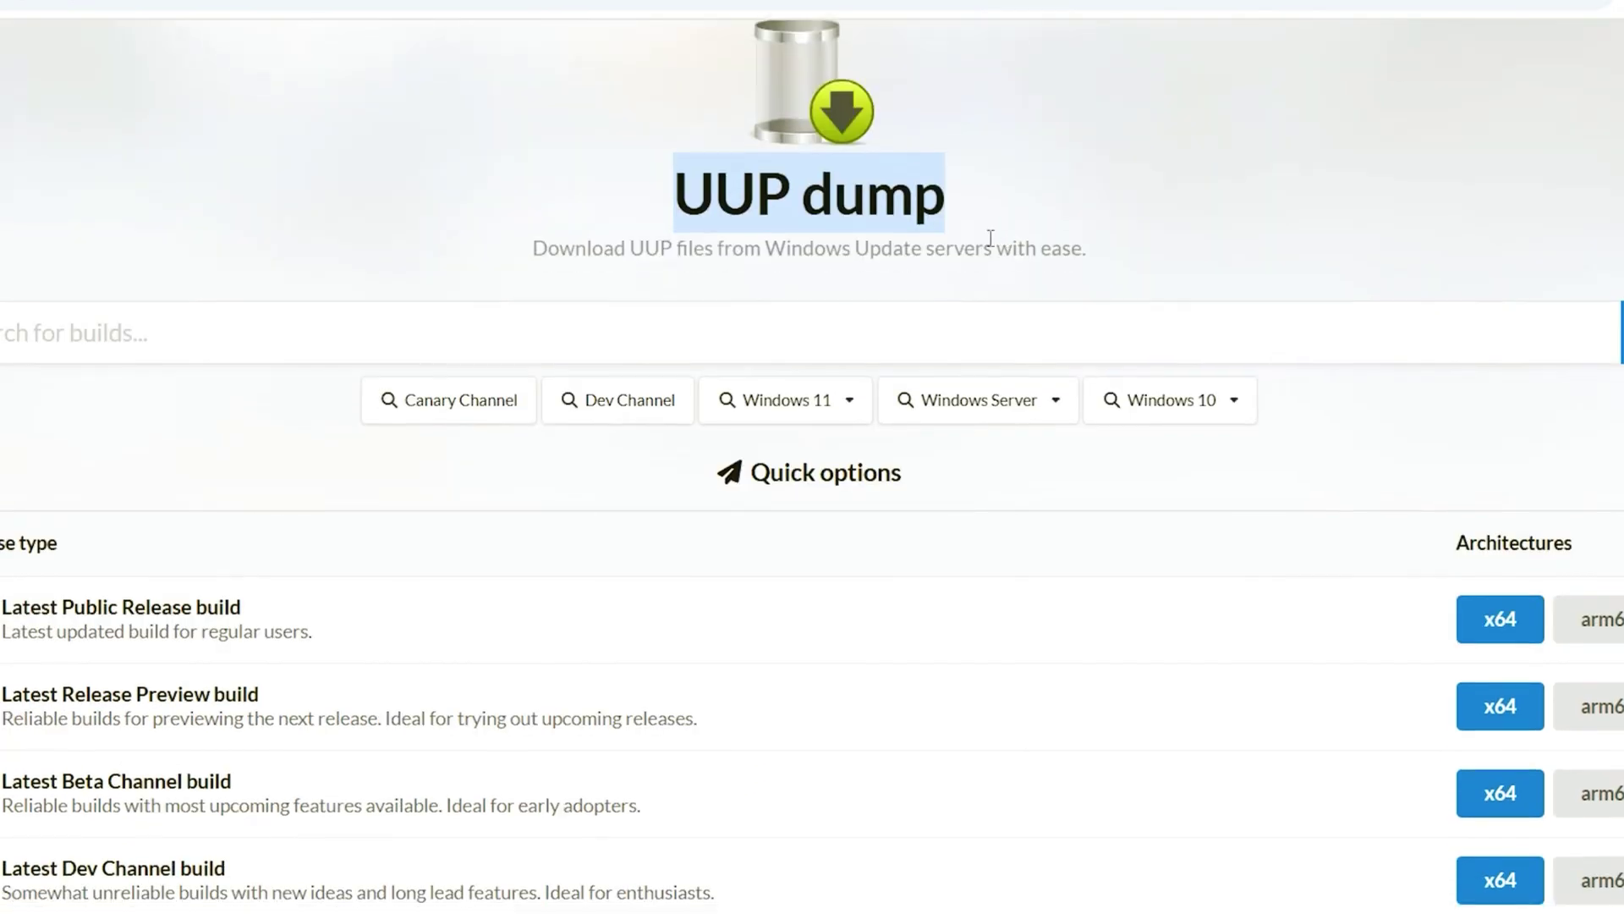
pyautogui.click(855, 410)
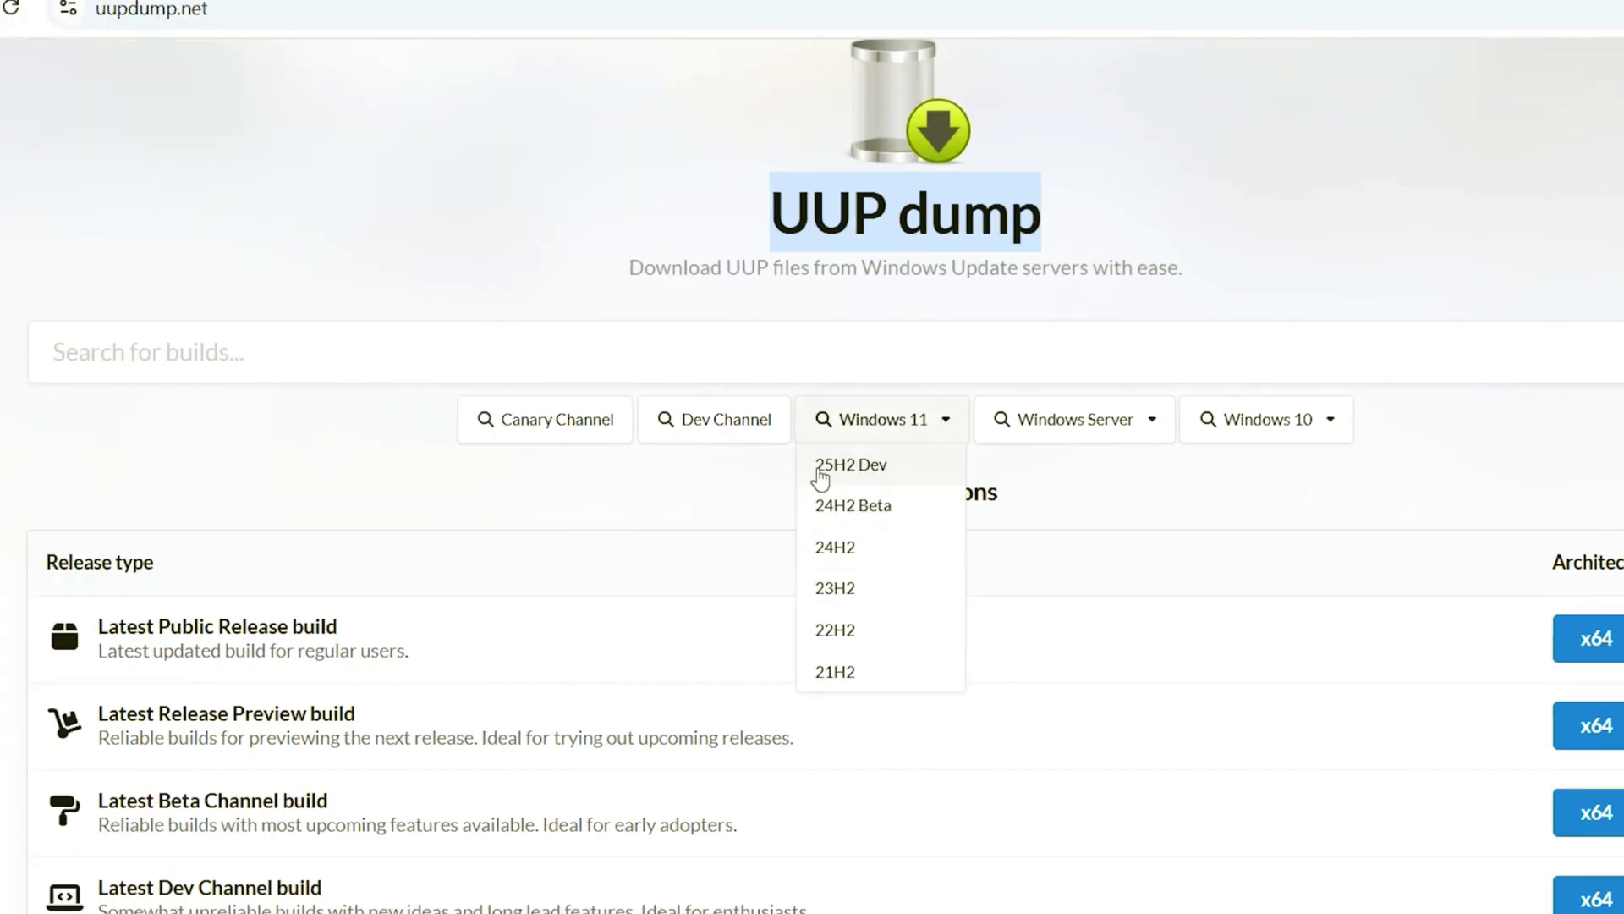
pyautogui.click(850, 473)
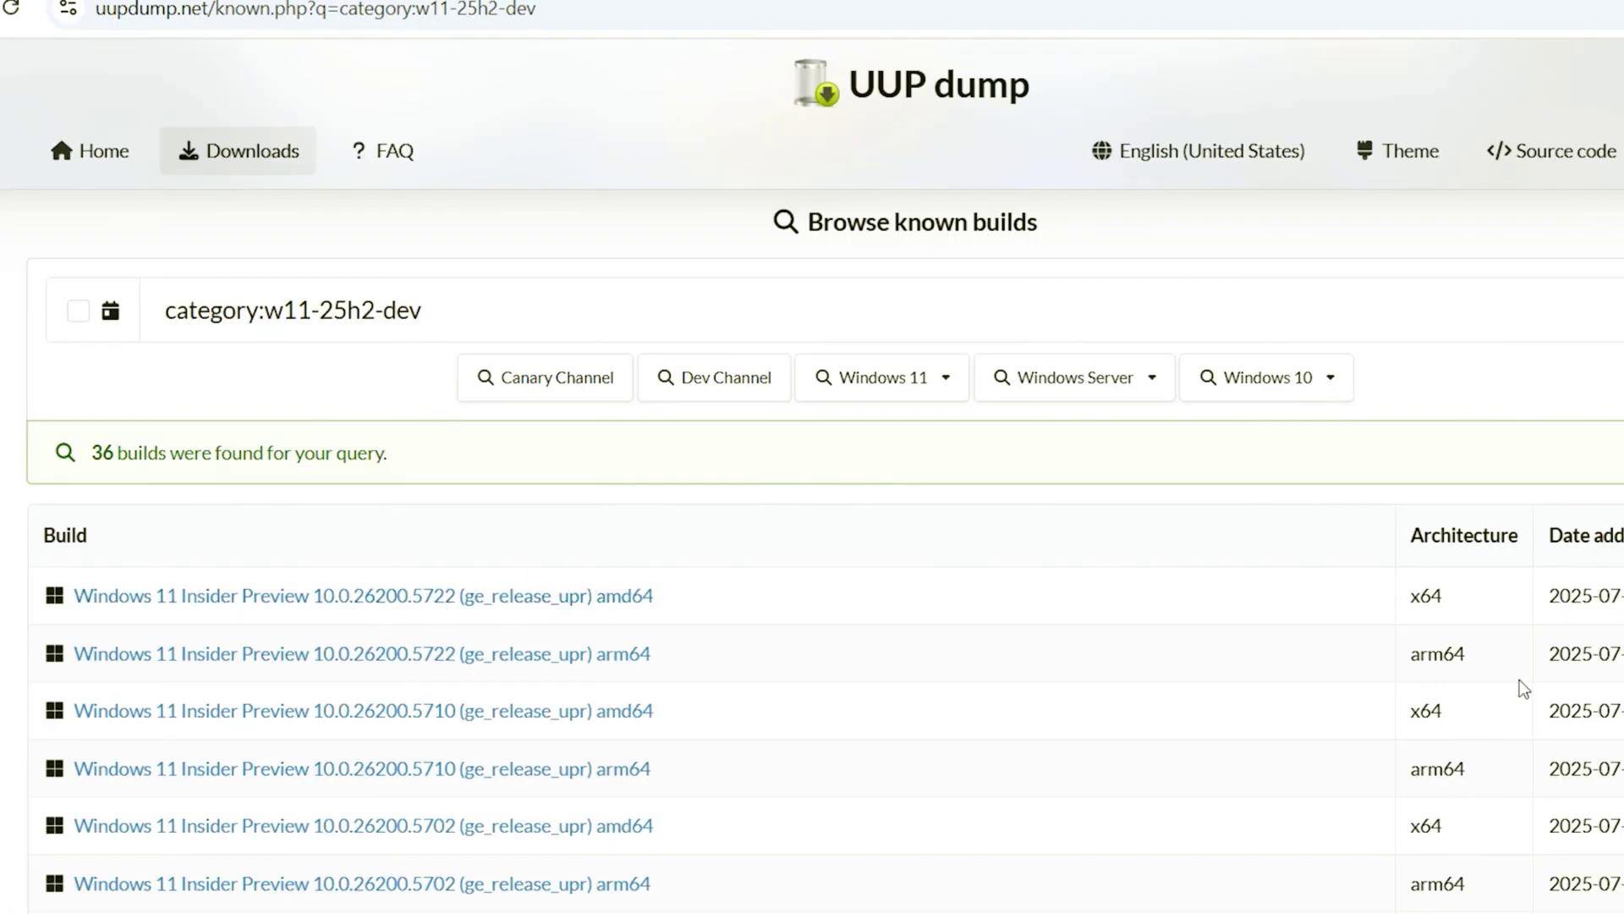
# Step: Keep English (United States), exclude Windows Home, and continue to the Windows Pro download summary
pyautogui.click(618, 607)
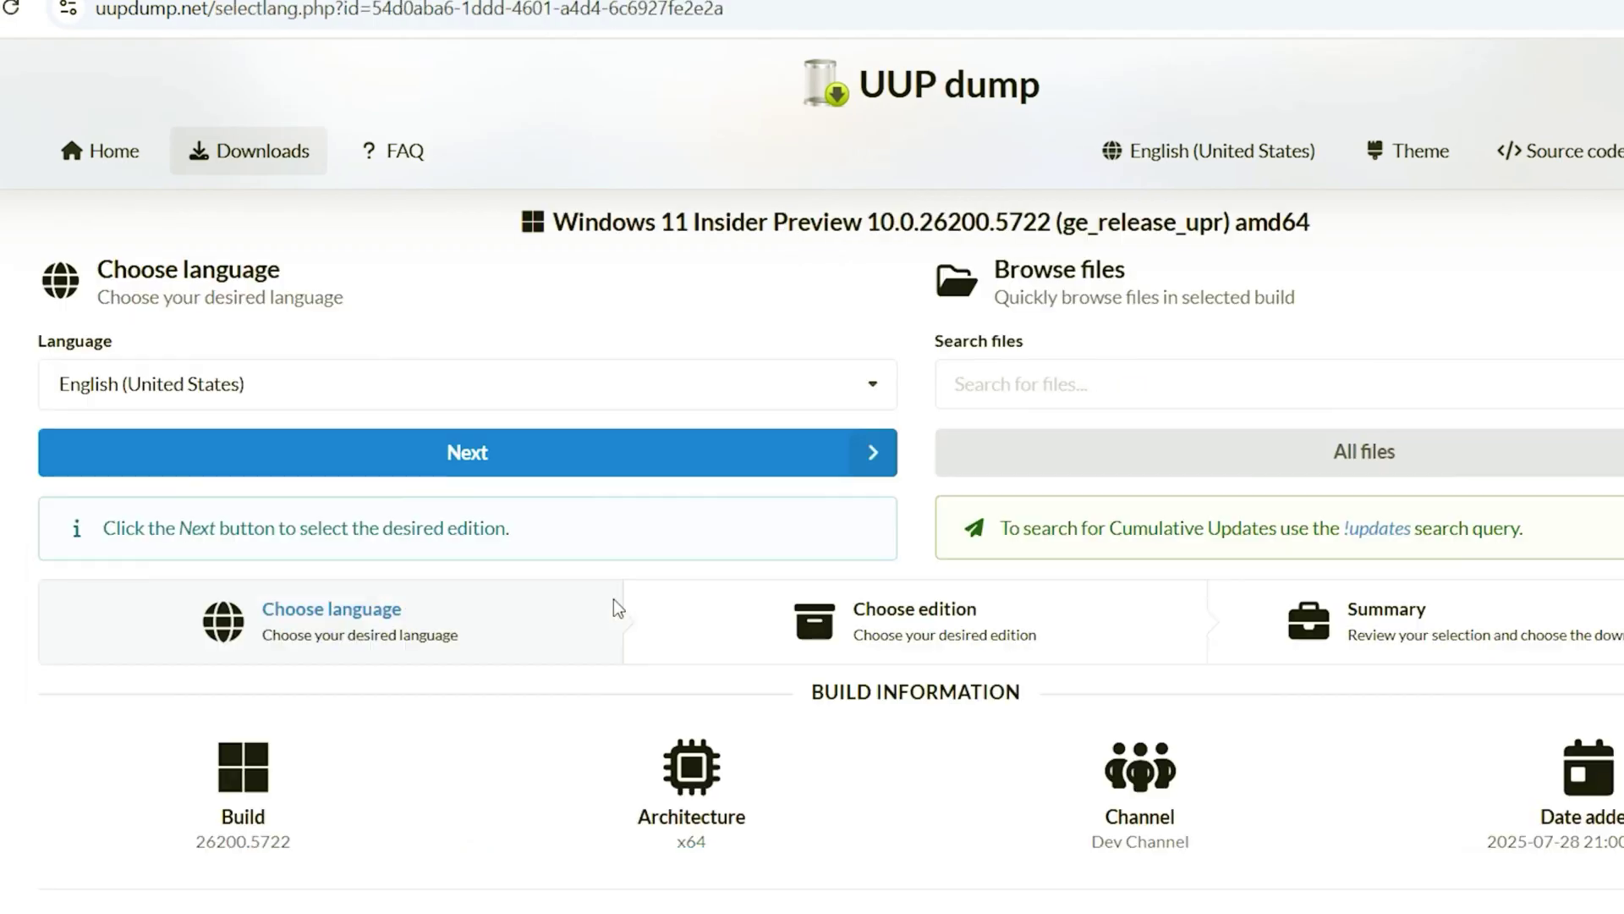
pyautogui.click(660, 383)
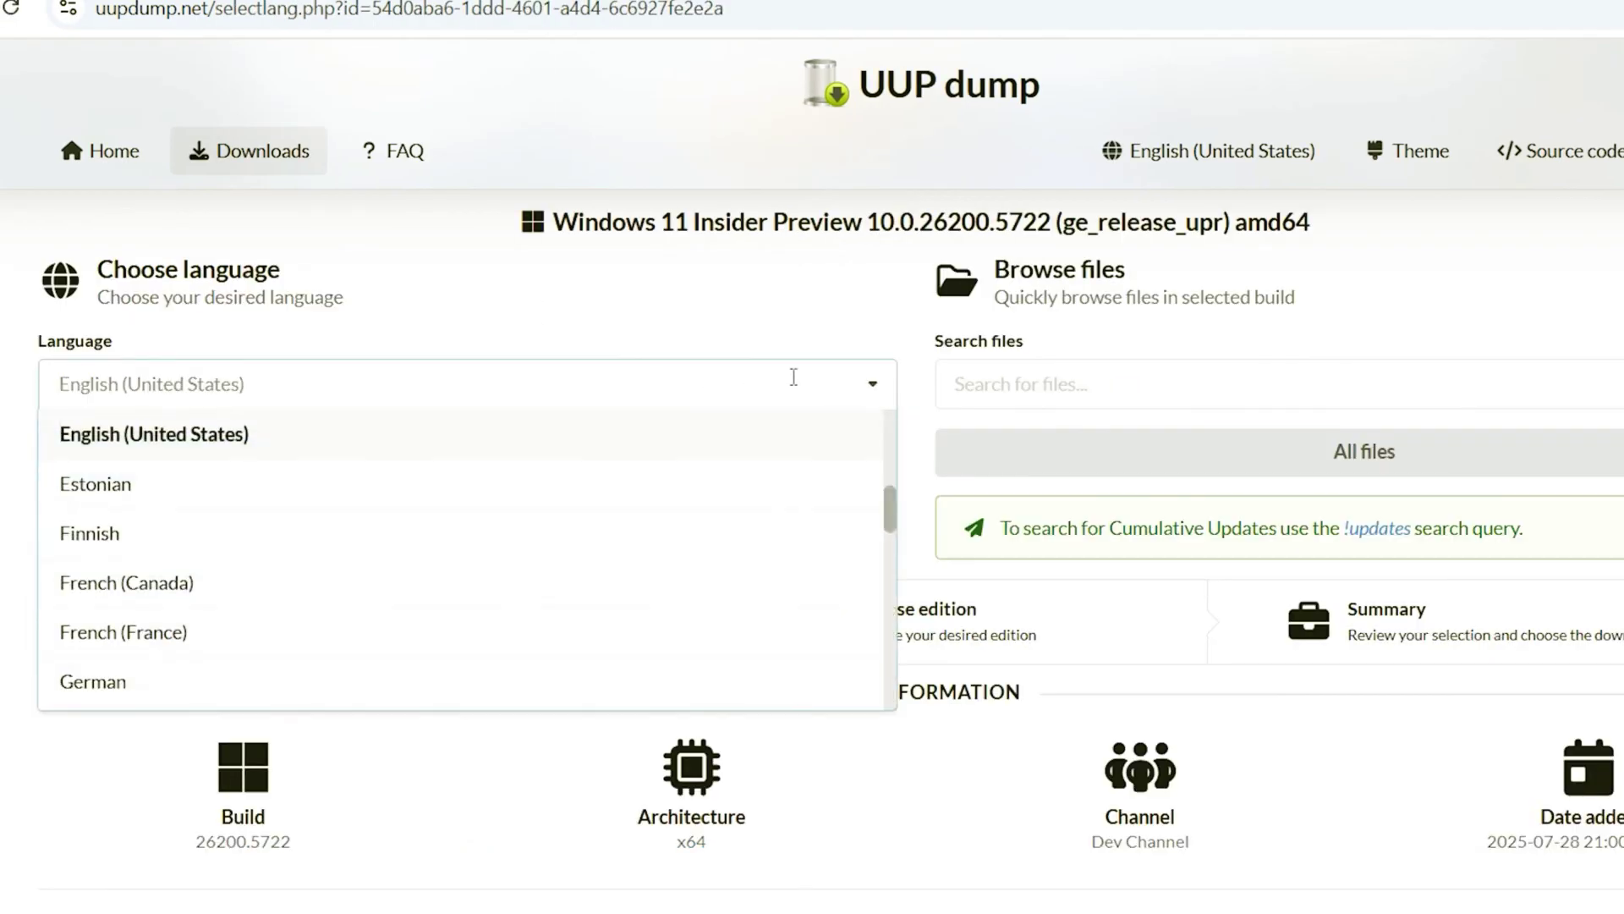
pyautogui.click(867, 382)
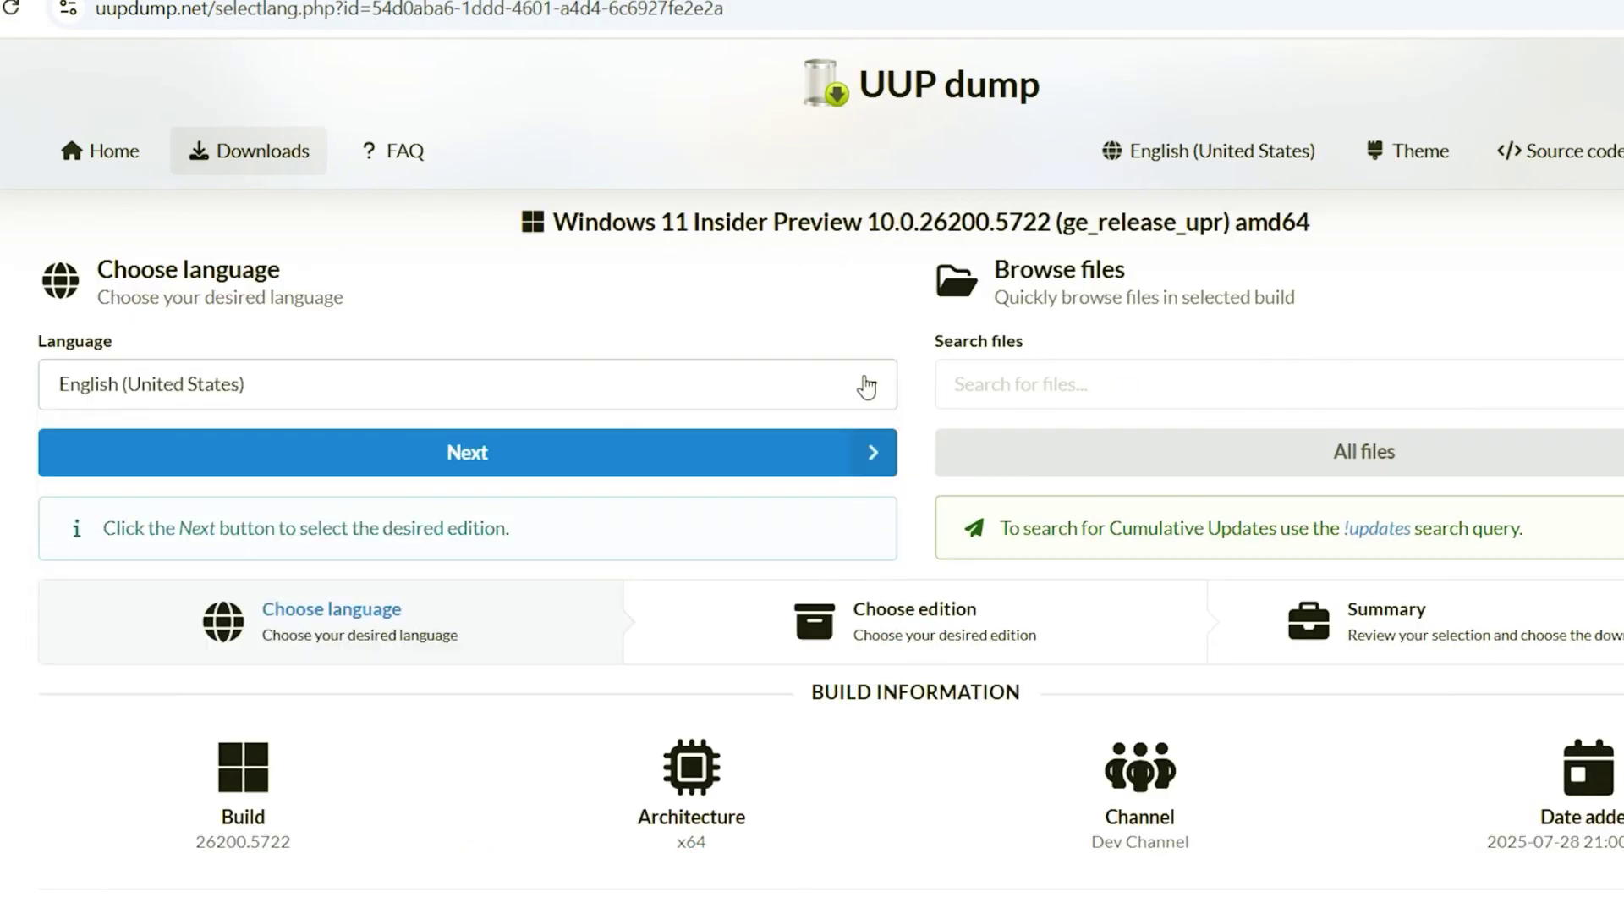
pyautogui.click(465, 453)
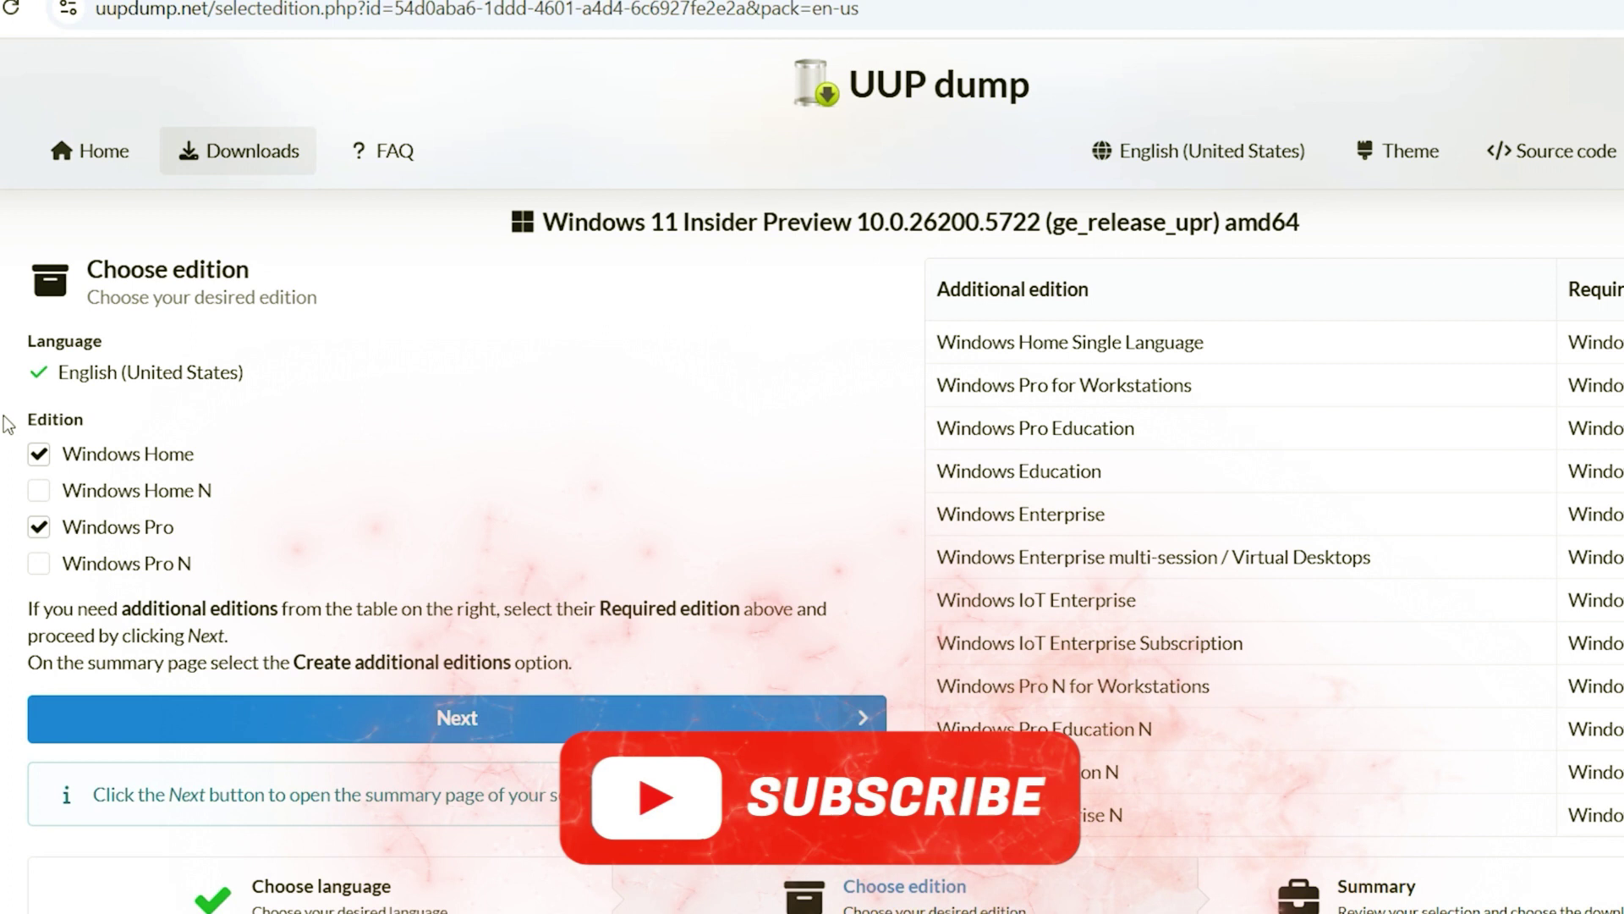
pyautogui.click(41, 457)
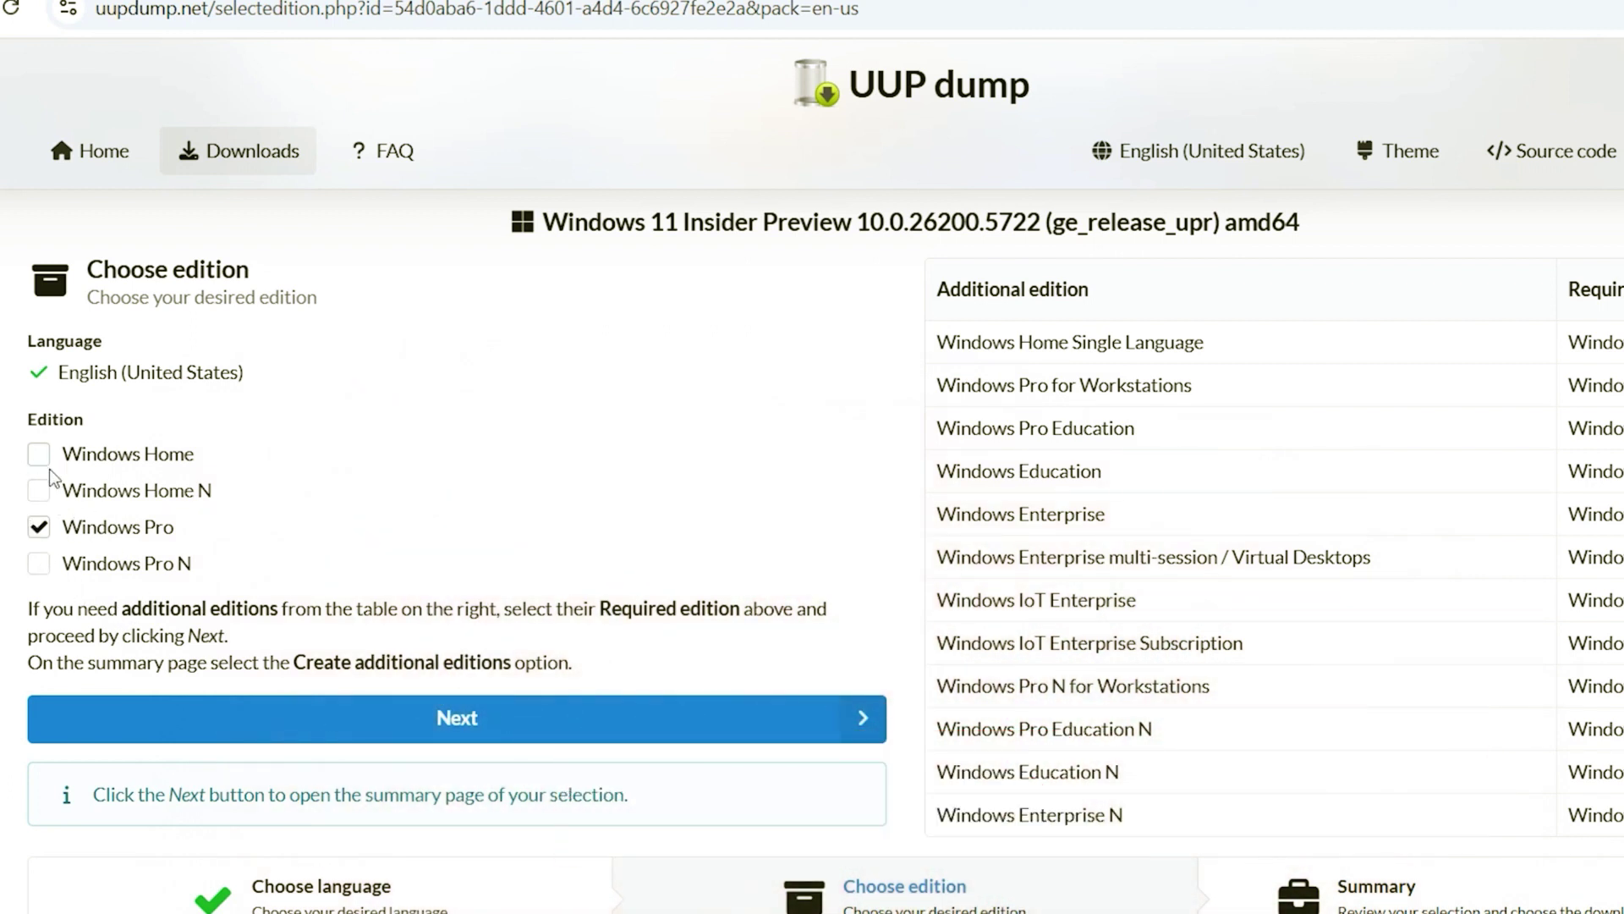
pyautogui.click(464, 721)
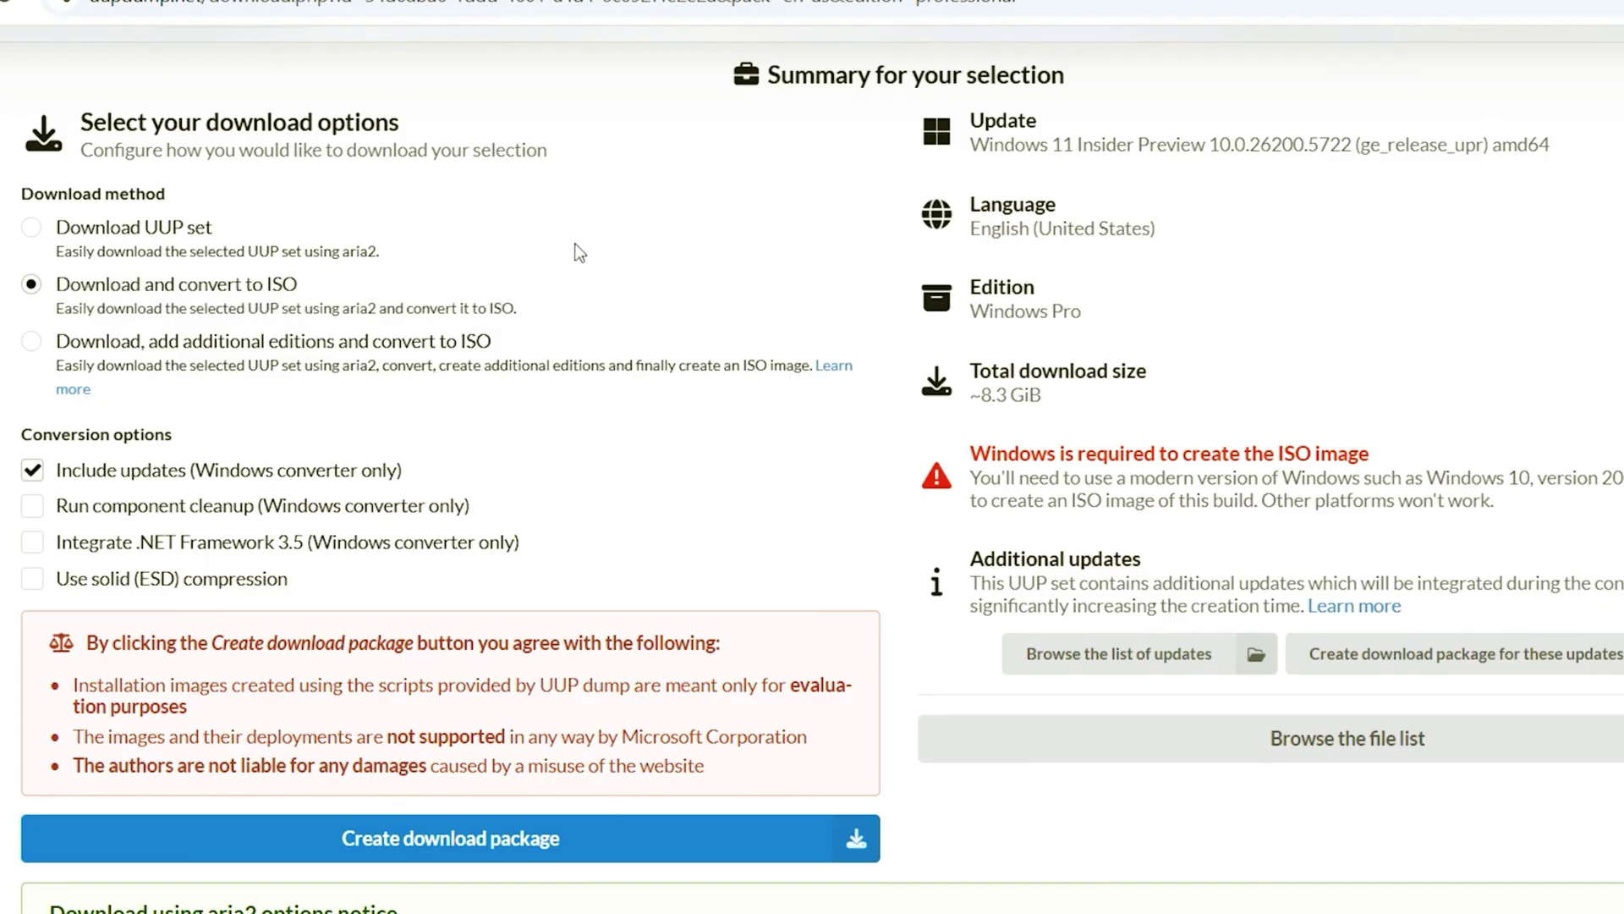
pyautogui.scroll(-1, 574, 285)
# Step: Create the 'Download and convert to ISO' package 26200.5722_amd64_en-us_professional convert.zip
pyautogui.click(499, 713)
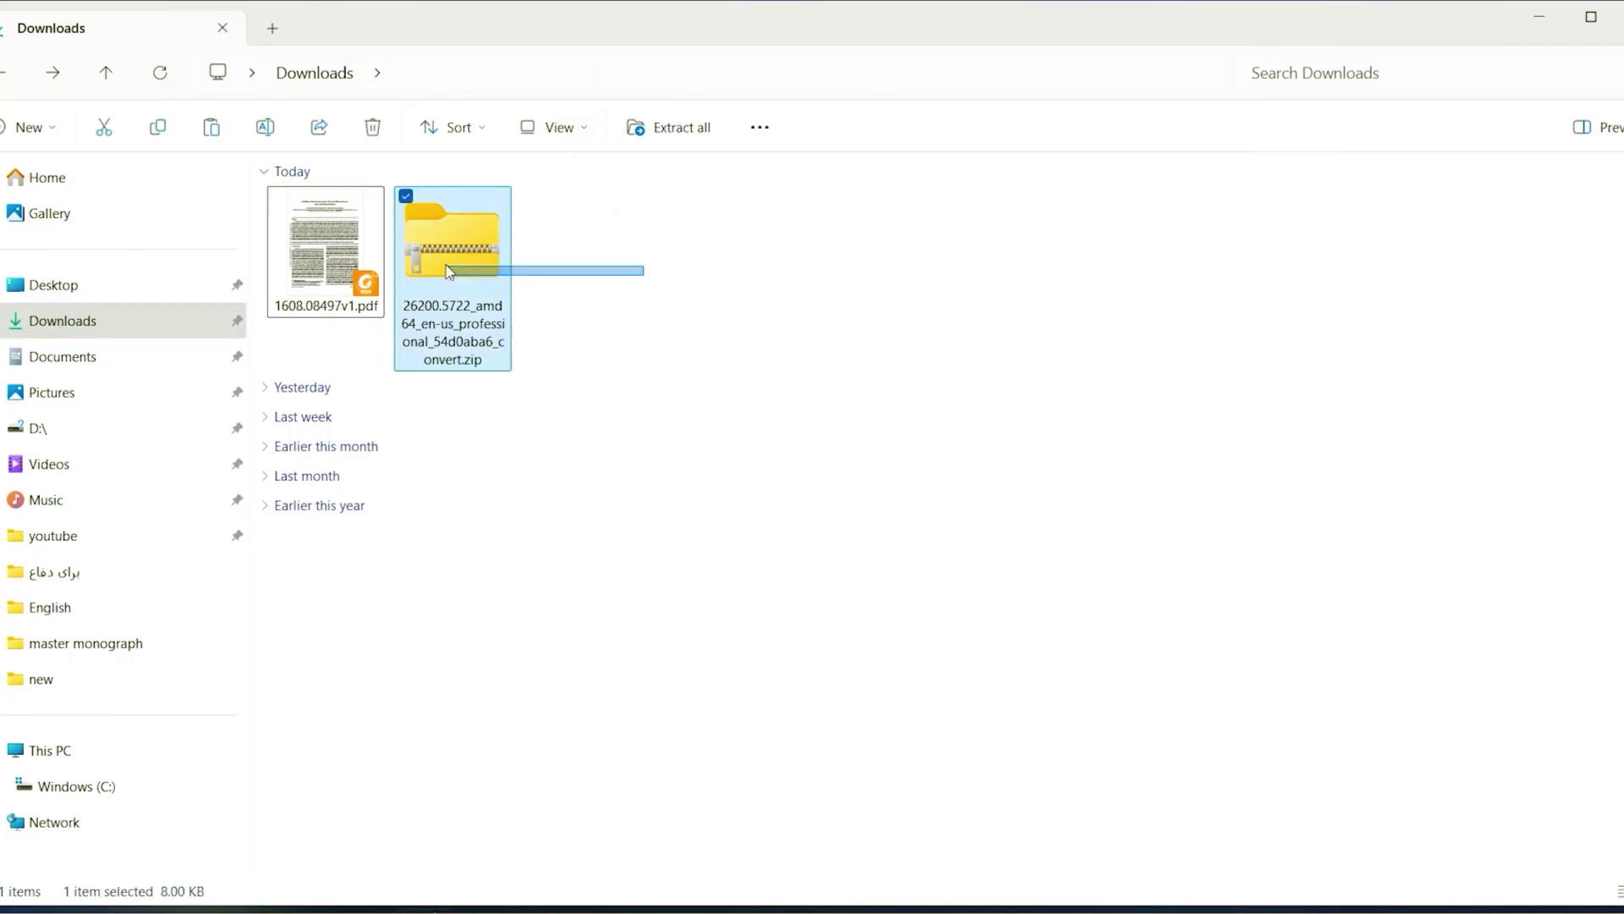
# Step: Create a 'windows 11' folder in Downloads and copy the convert zip into it
pyautogui.rightClick(585, 235)
pyautogui.moveTo(618, 492)
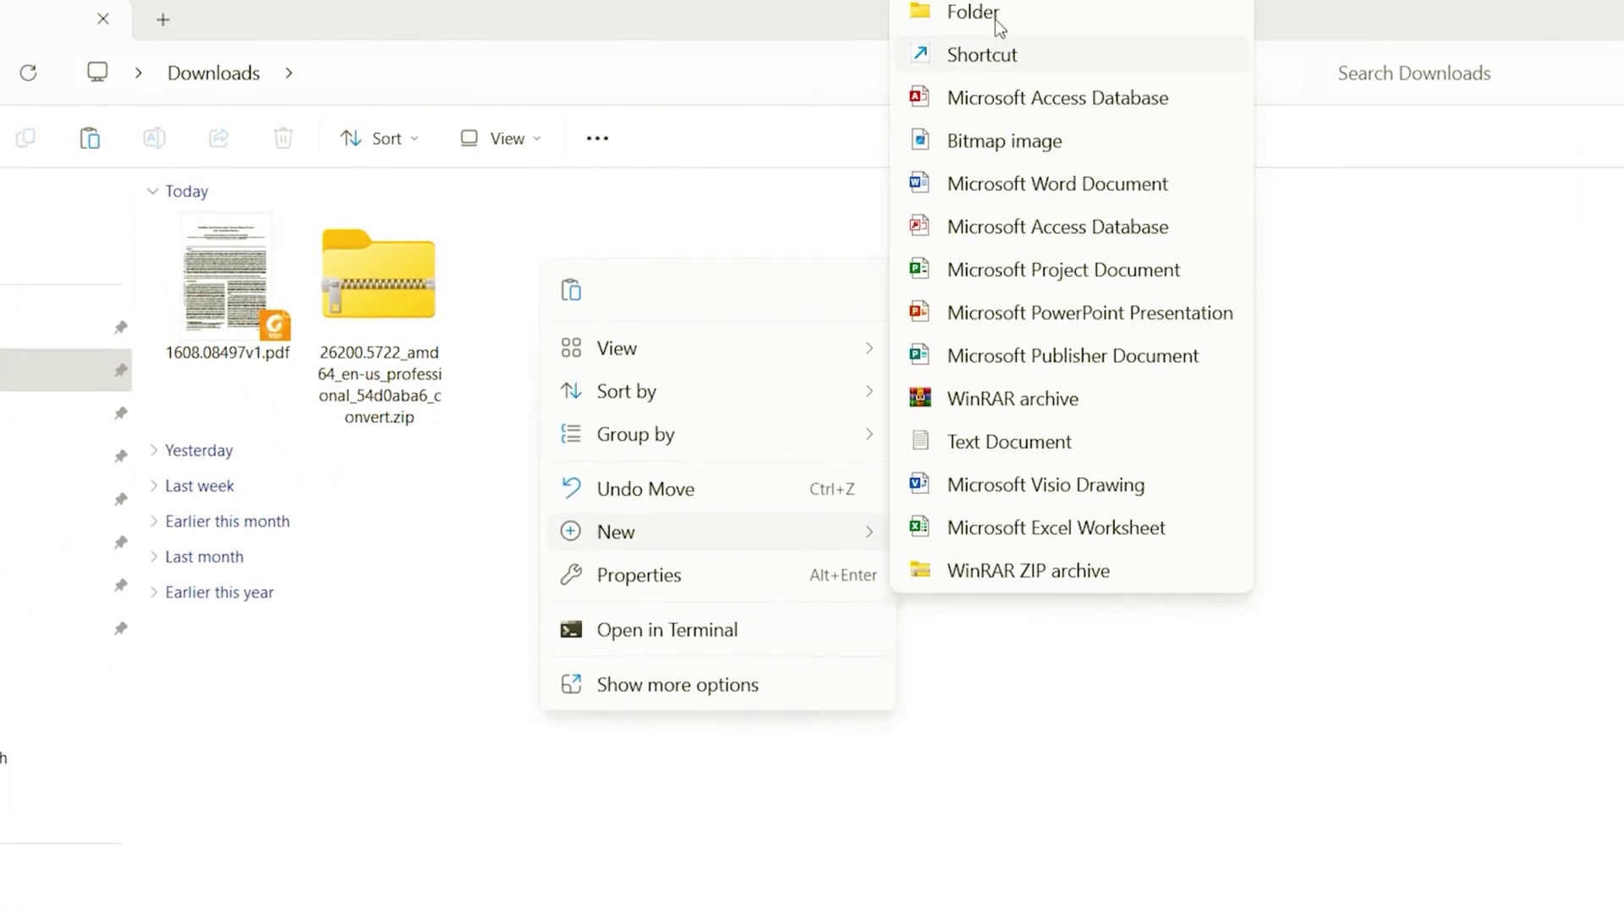
pyautogui.click(997, 19)
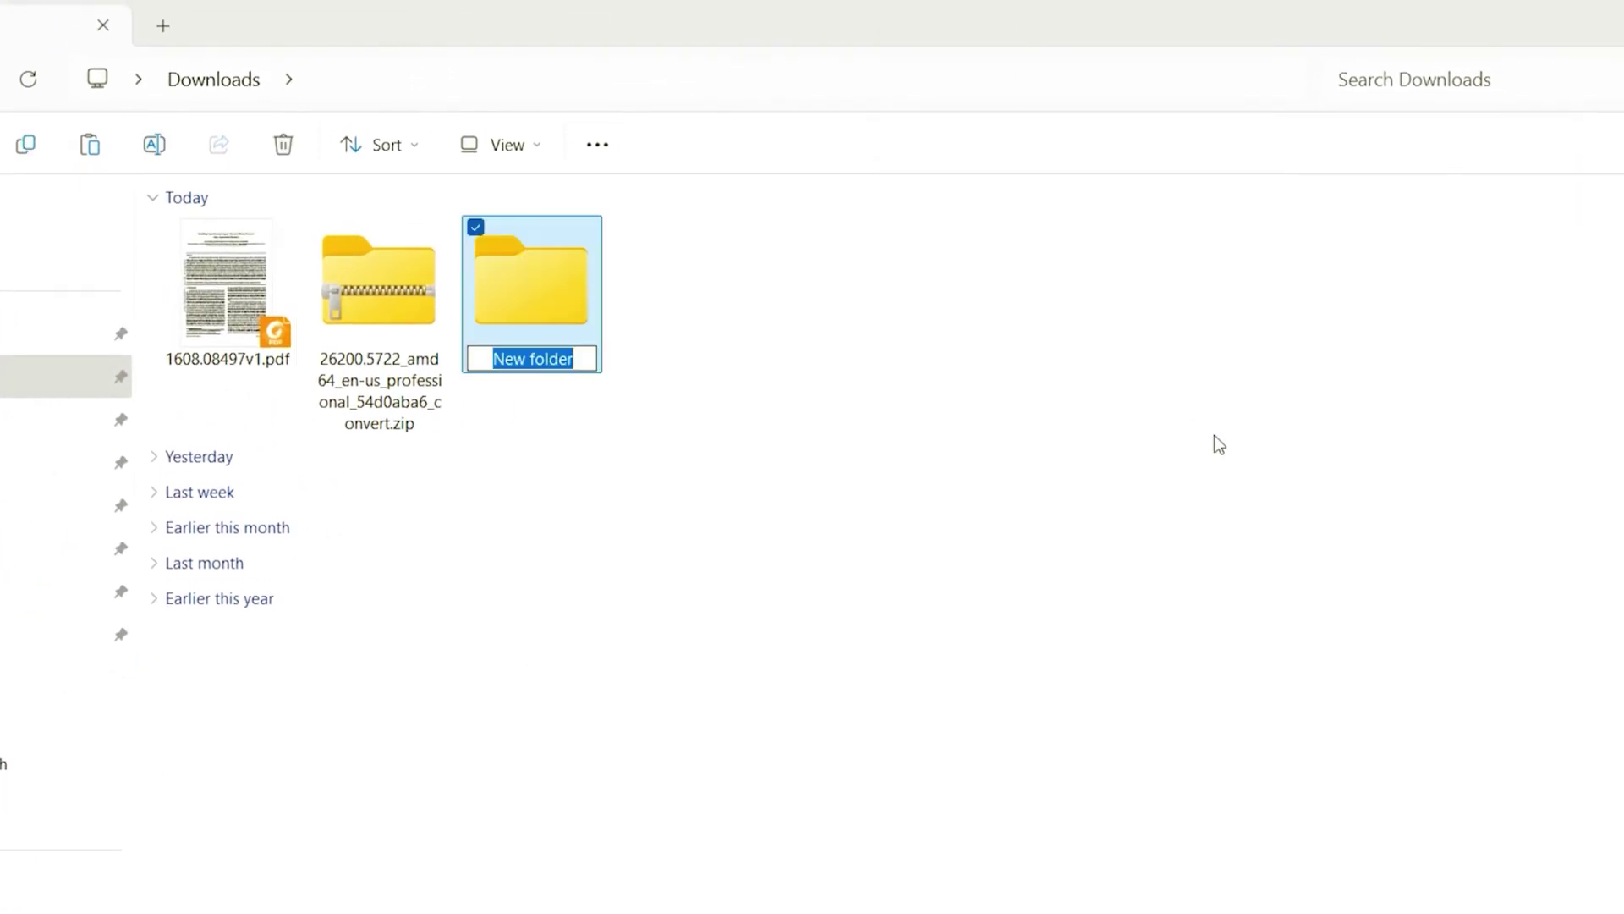
pyautogui.write('window')
pyautogui.write('s')
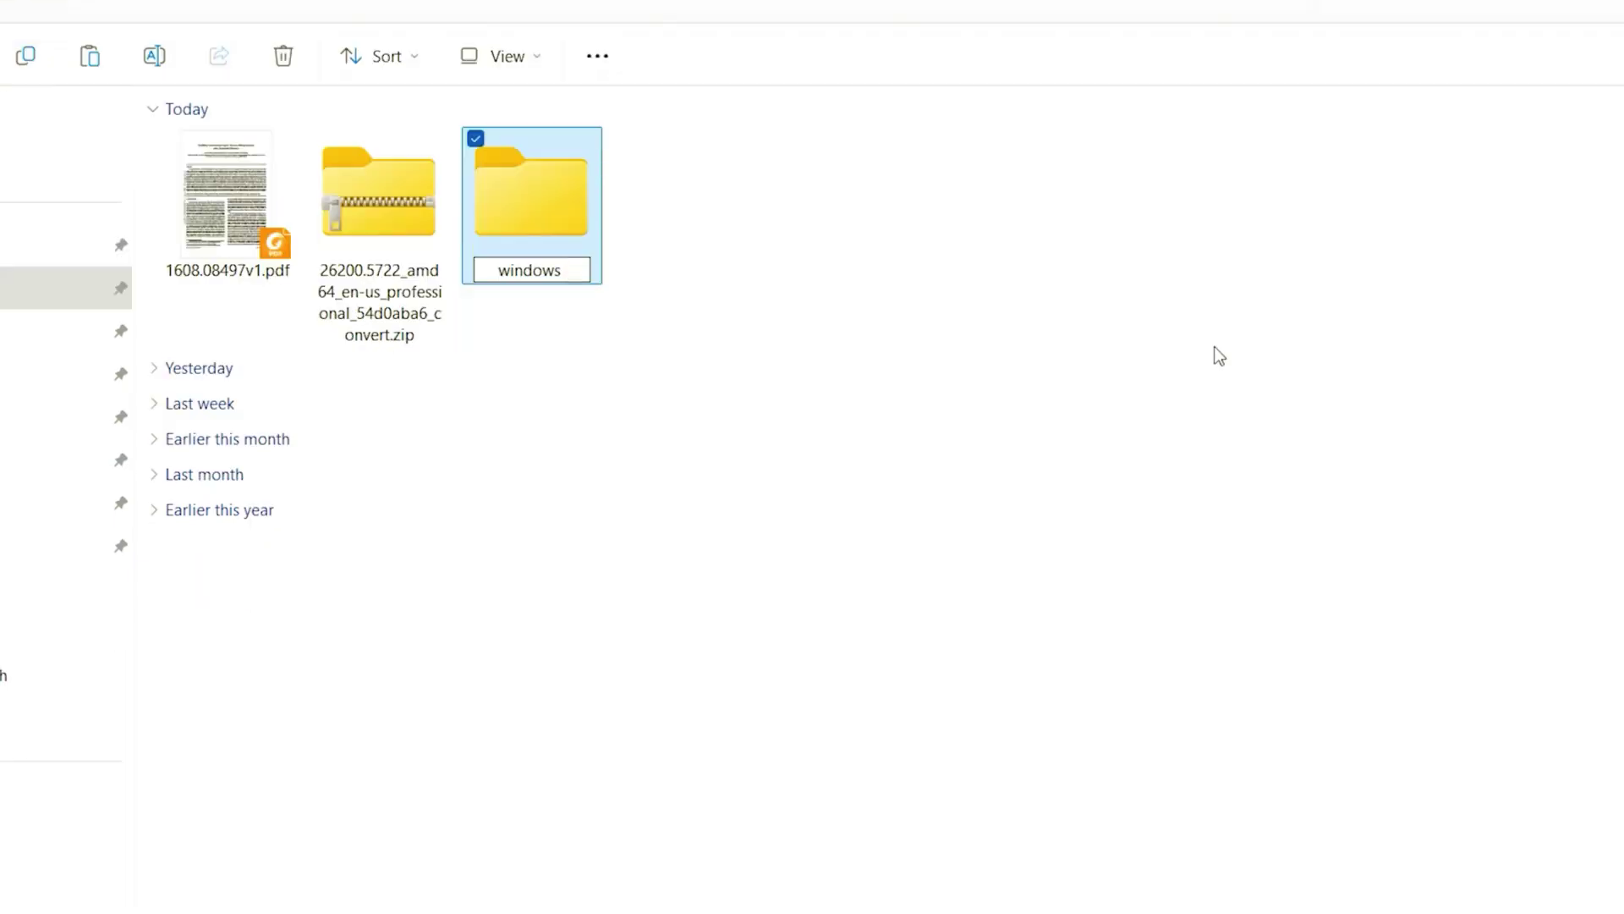
pyautogui.write(' 11')
pyautogui.press('Return')
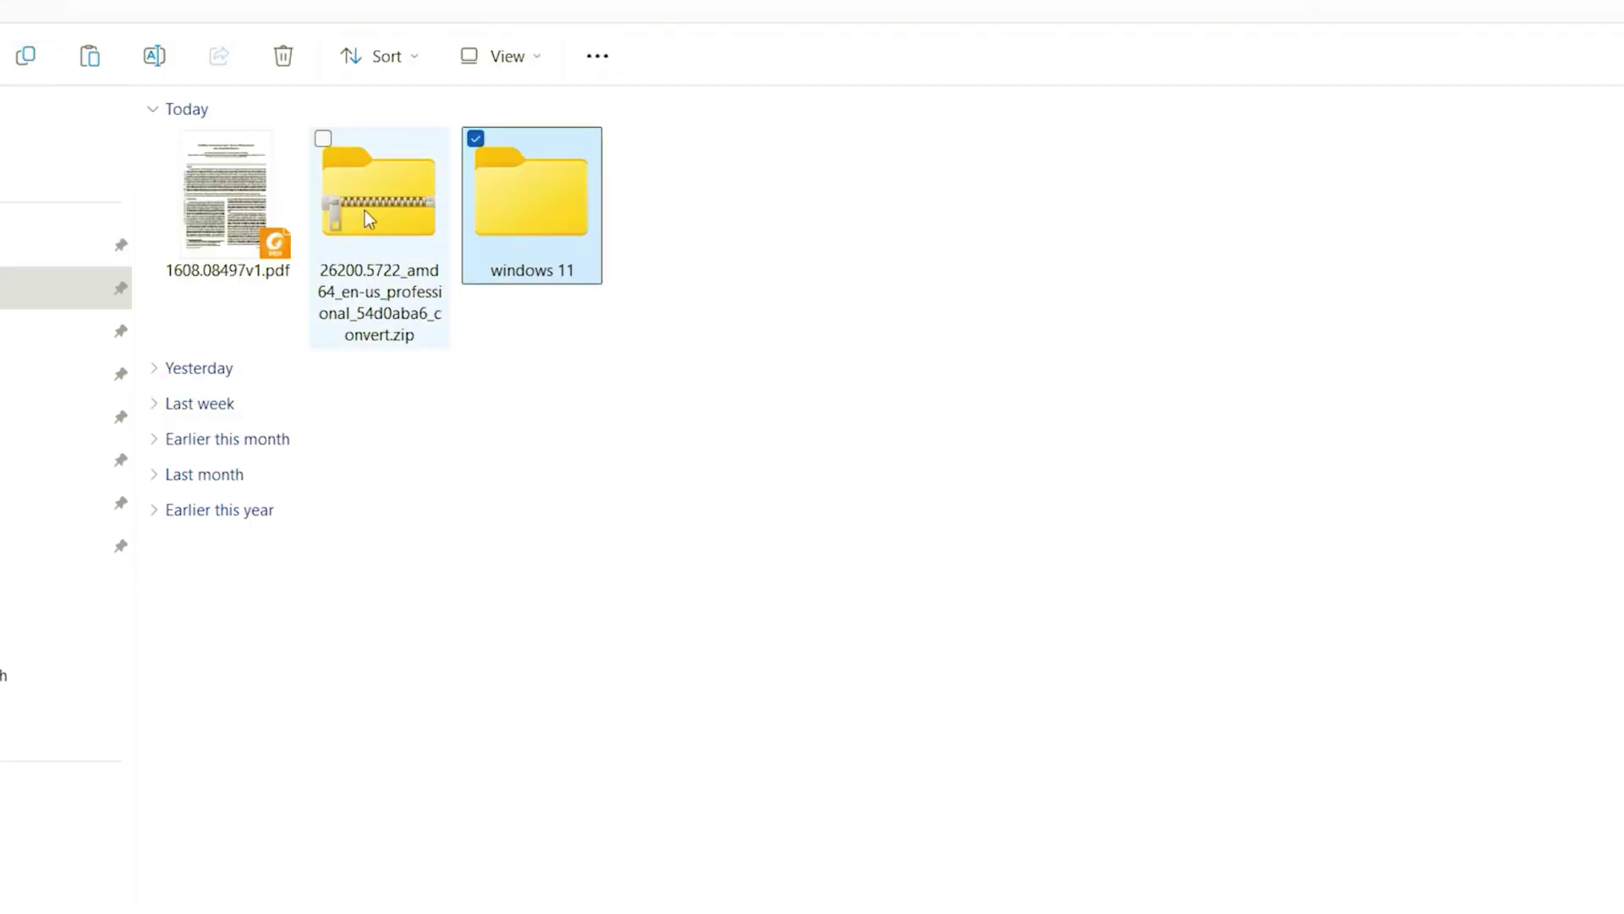
pyautogui.rightClick(365, 210)
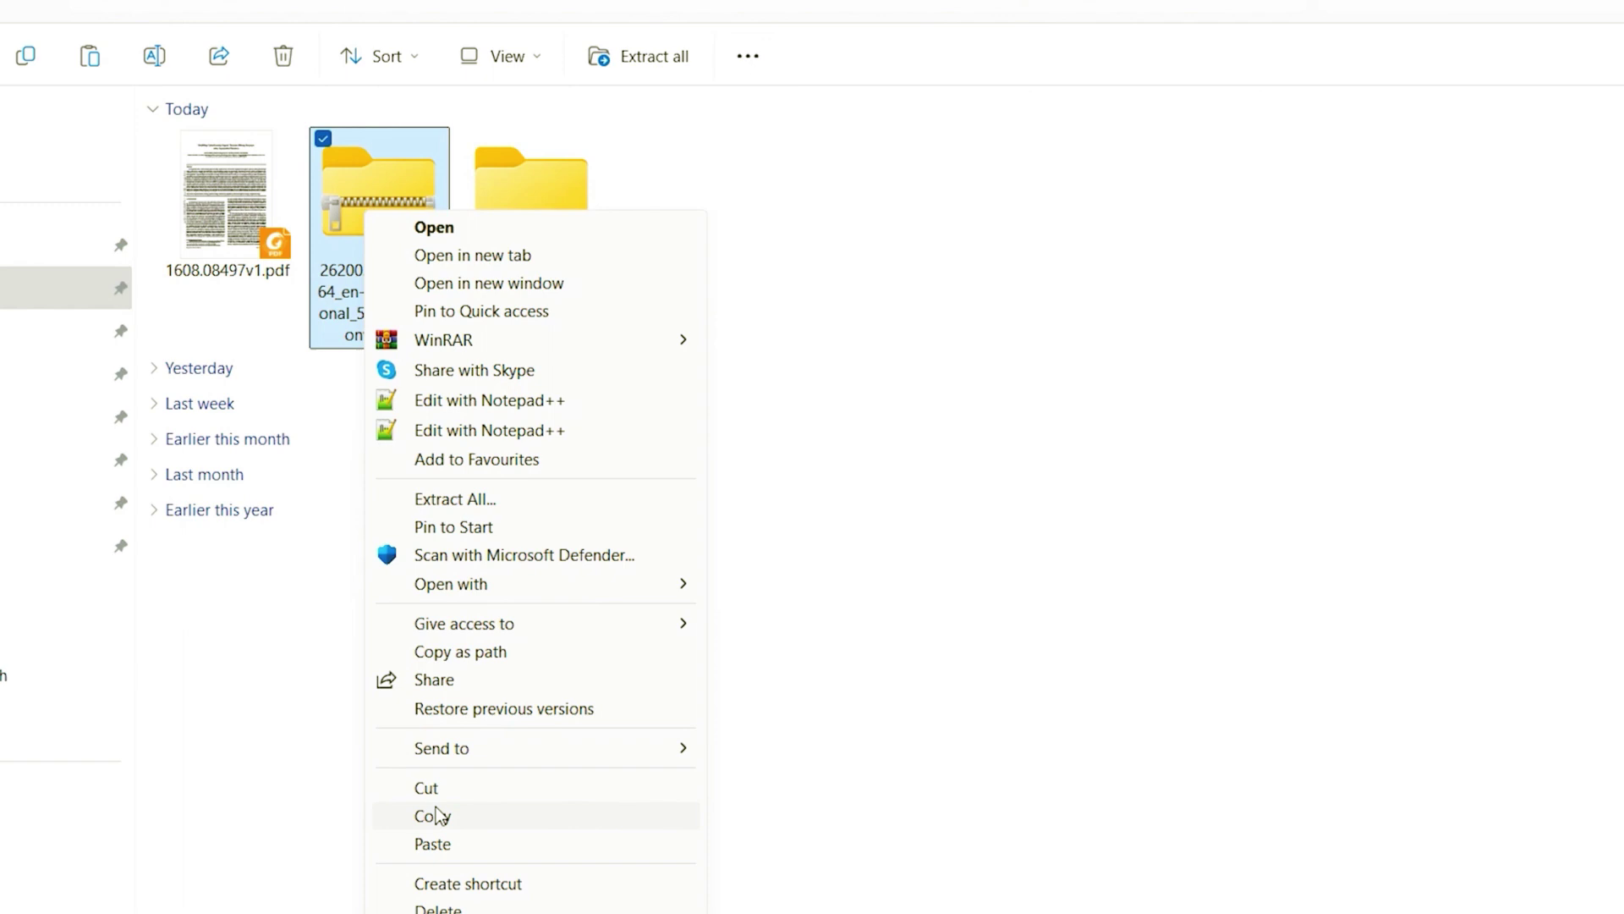
pyautogui.click(433, 816)
pyautogui.doubleClick(541, 224)
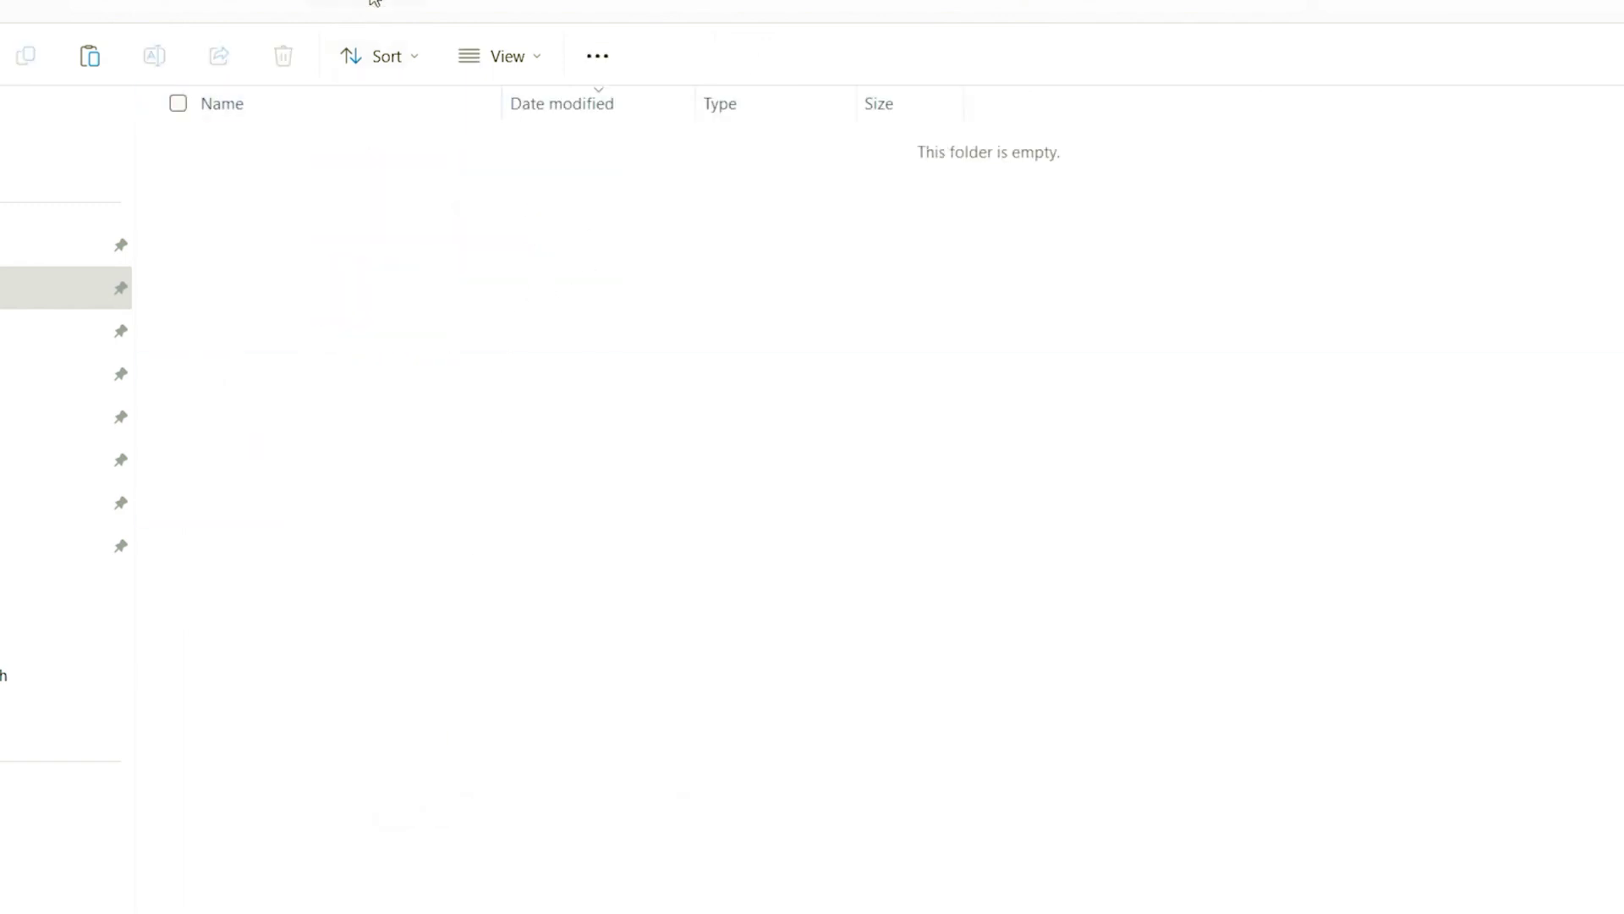
pyautogui.rightClick(378, 309)
pyautogui.click(406, 334)
# Step: Show the folder as large icons and bring up the actions for the convert zip
pyautogui.click(409, 212)
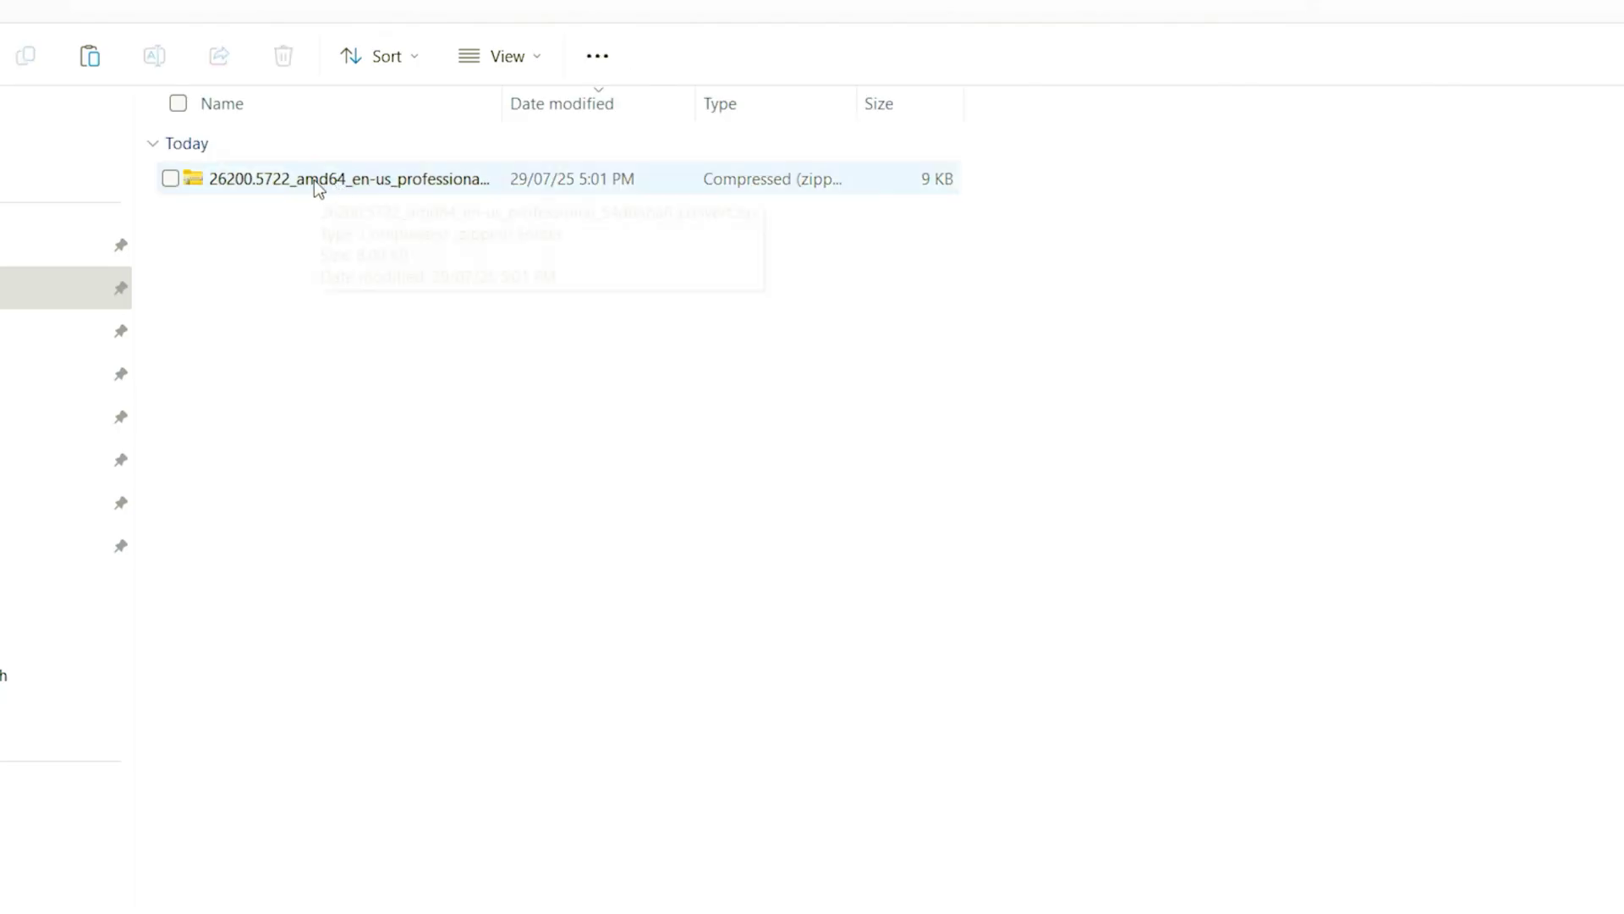
pyautogui.hotkey('ctrl', 'shift', '2')
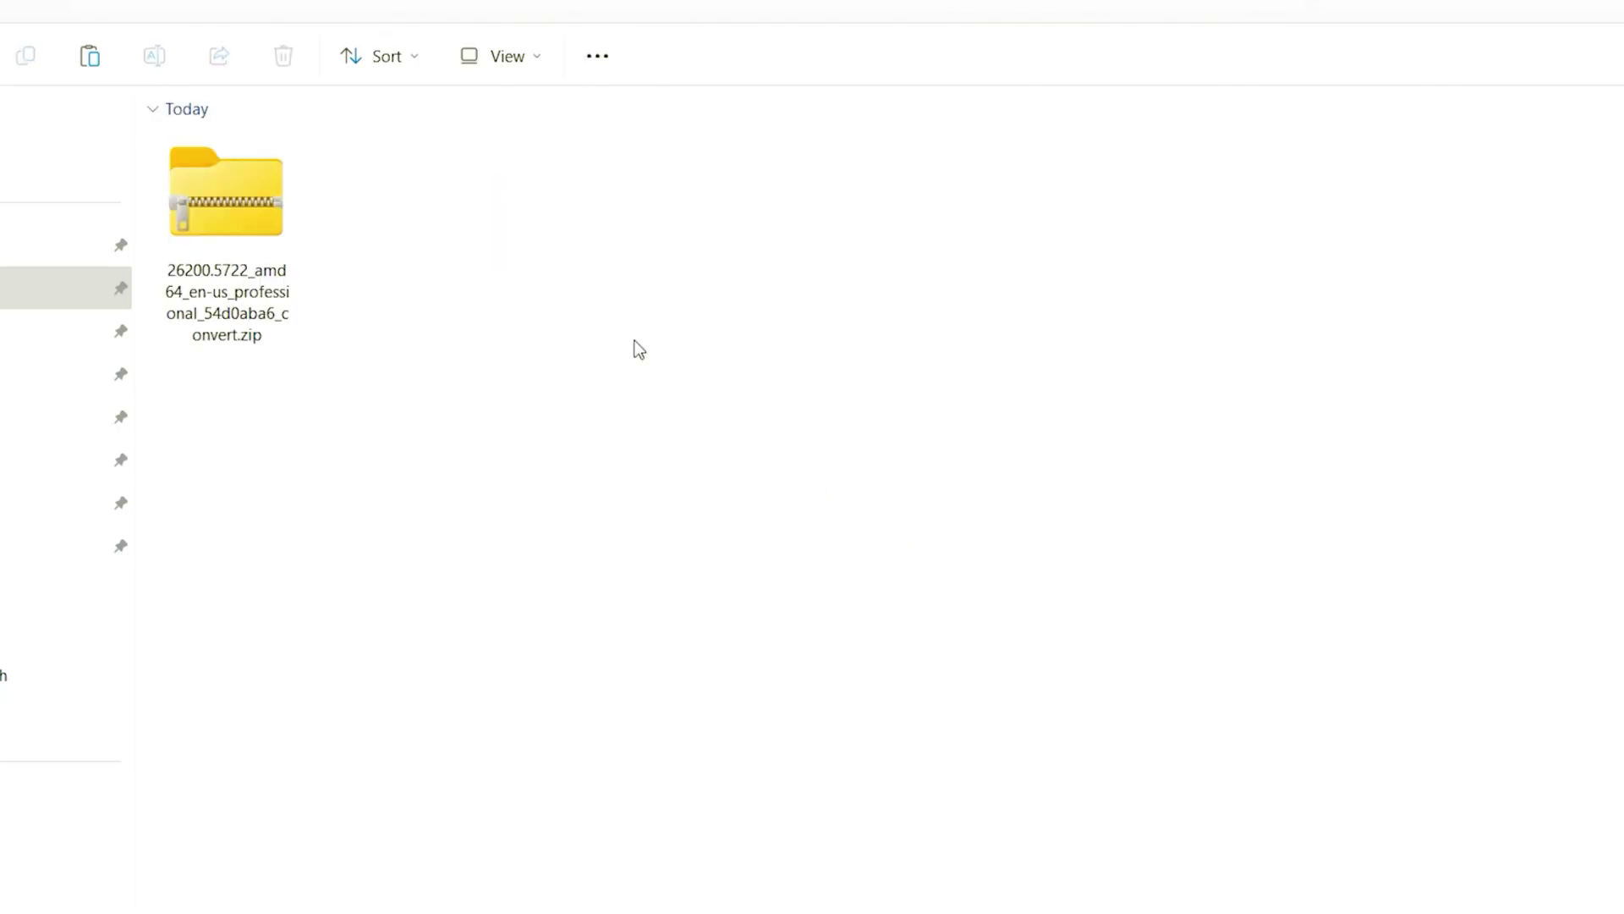
pyautogui.click(284, 210)
pyautogui.rightClick(285, 212)
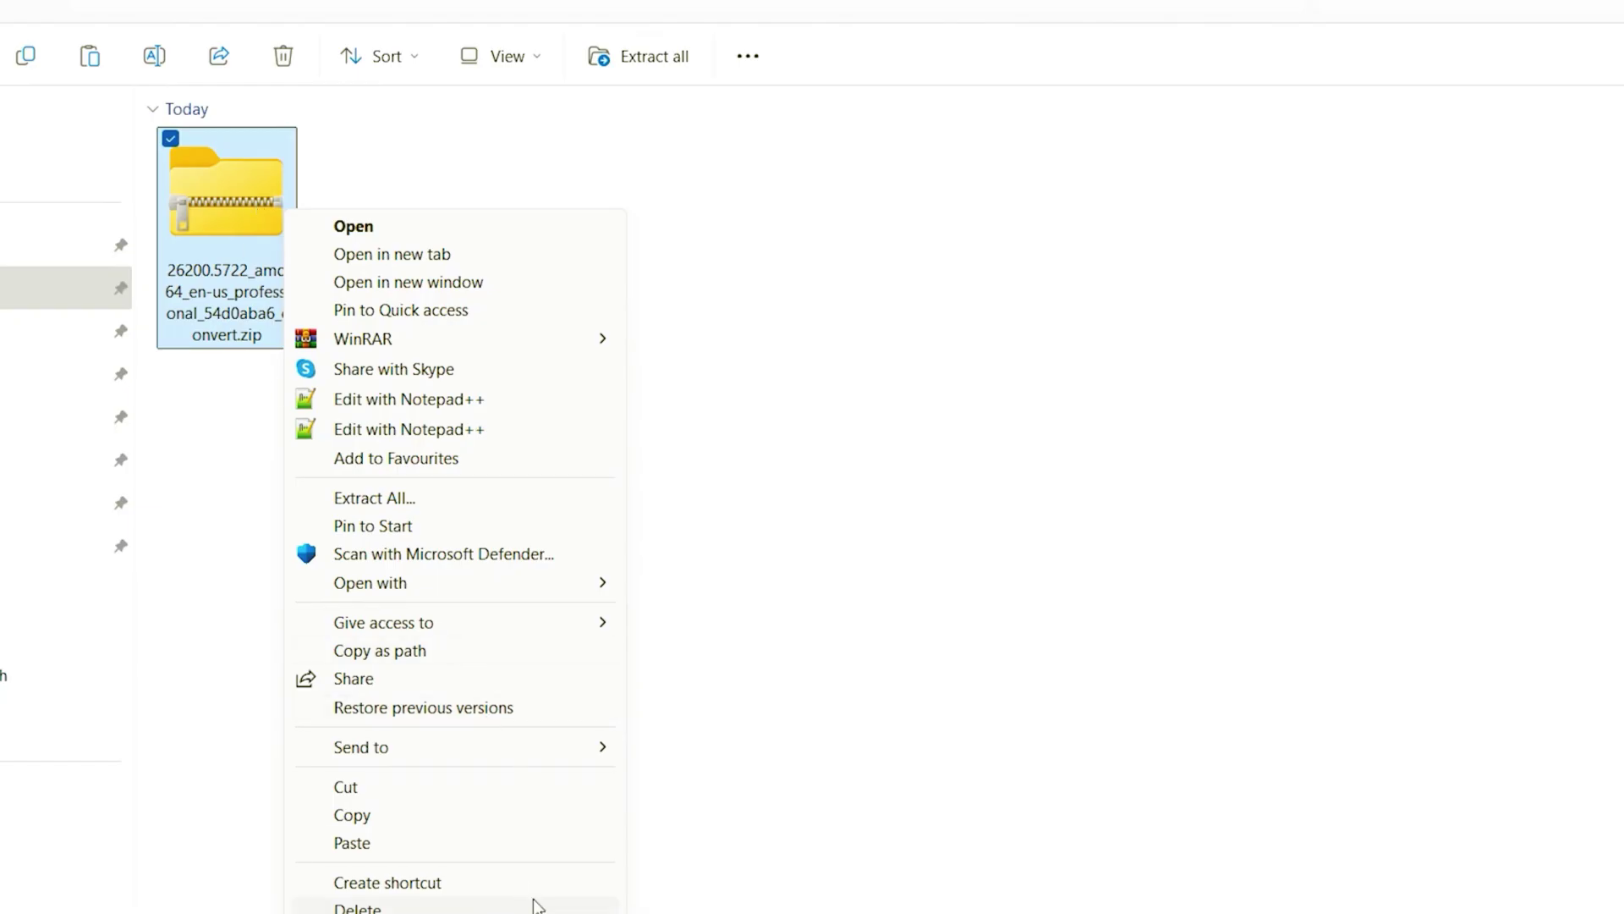
pyautogui.moveTo(363, 339)
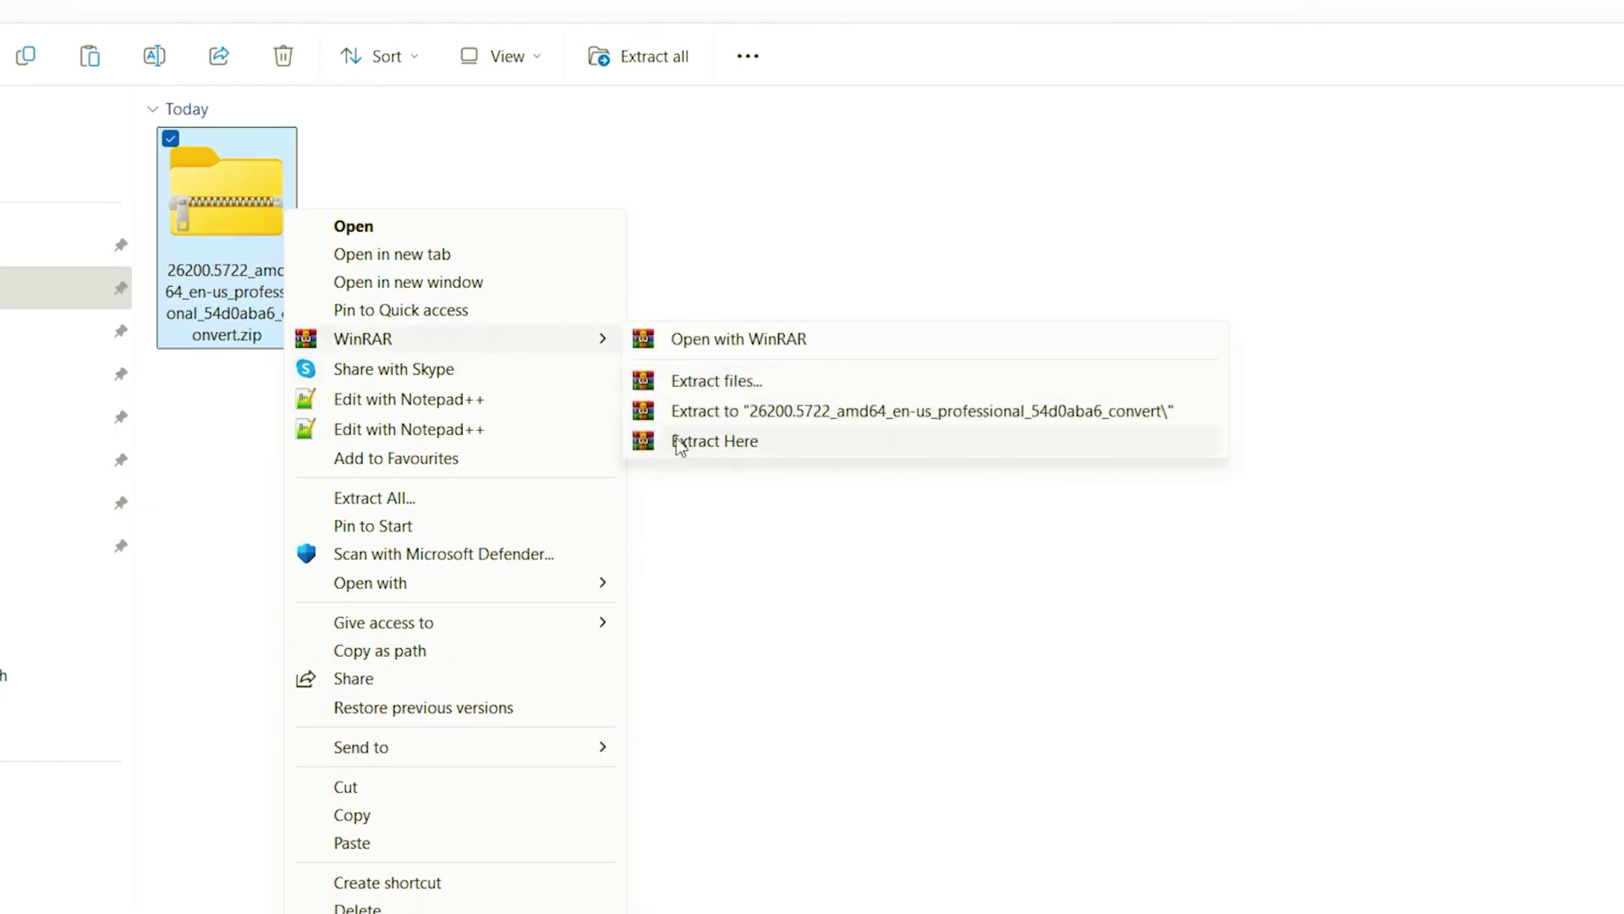
# Step: Extract the zip here and run uup_download_windows.cmd as administrator, allowing it past SmartScreen
pyautogui.click(677, 439)
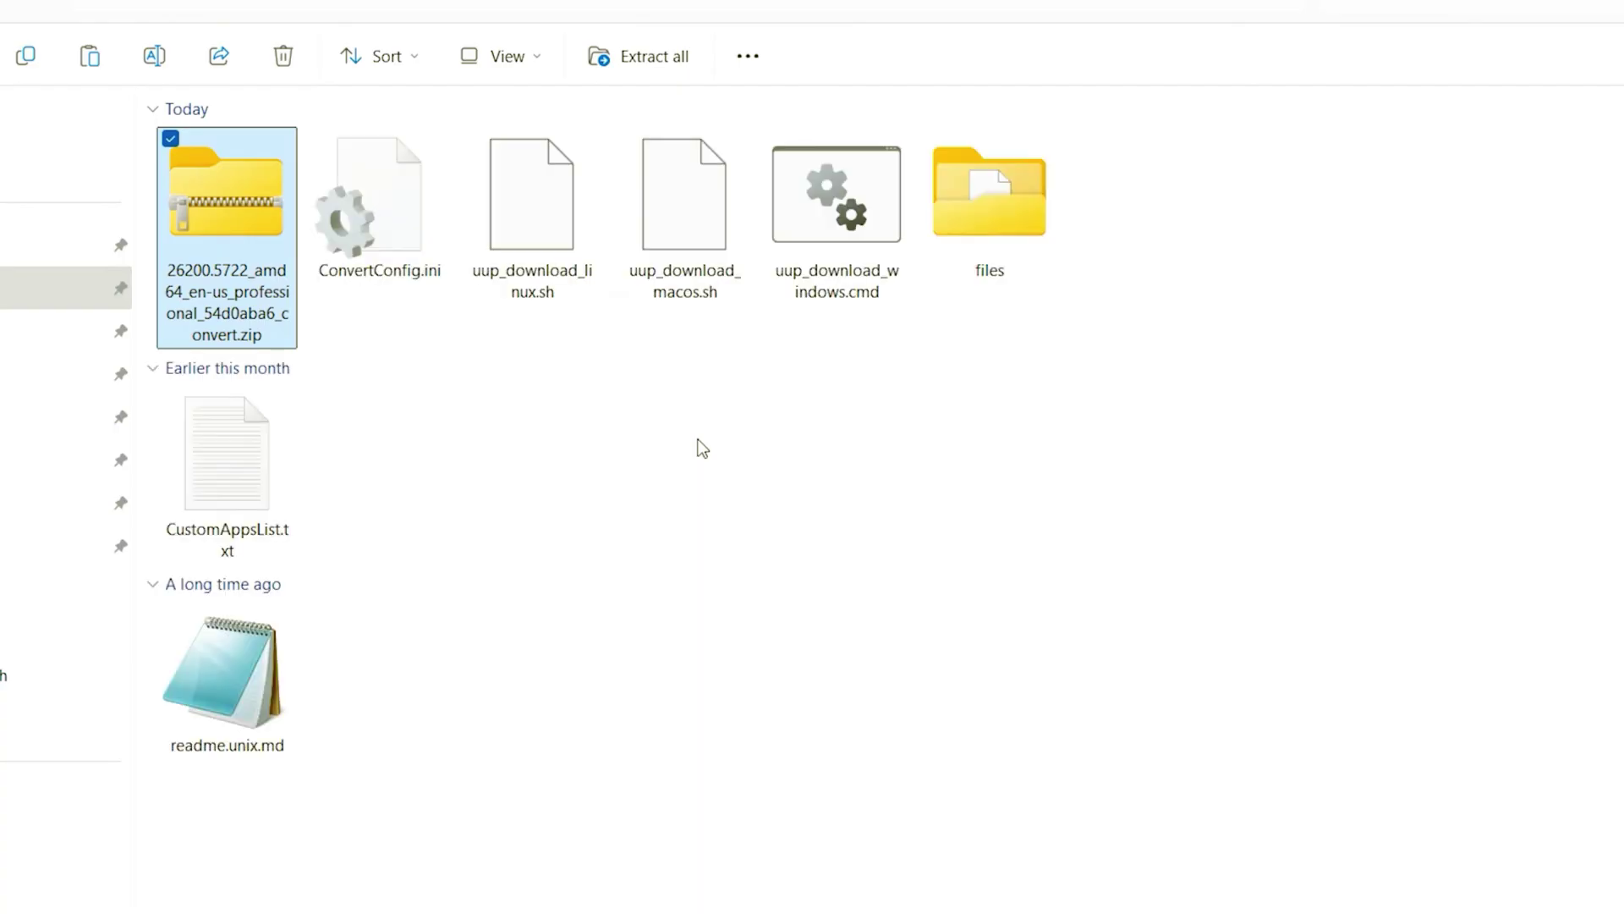
pyautogui.click(713, 454)
pyautogui.moveTo(1347, 249); pyautogui.dragTo(1276, 246)
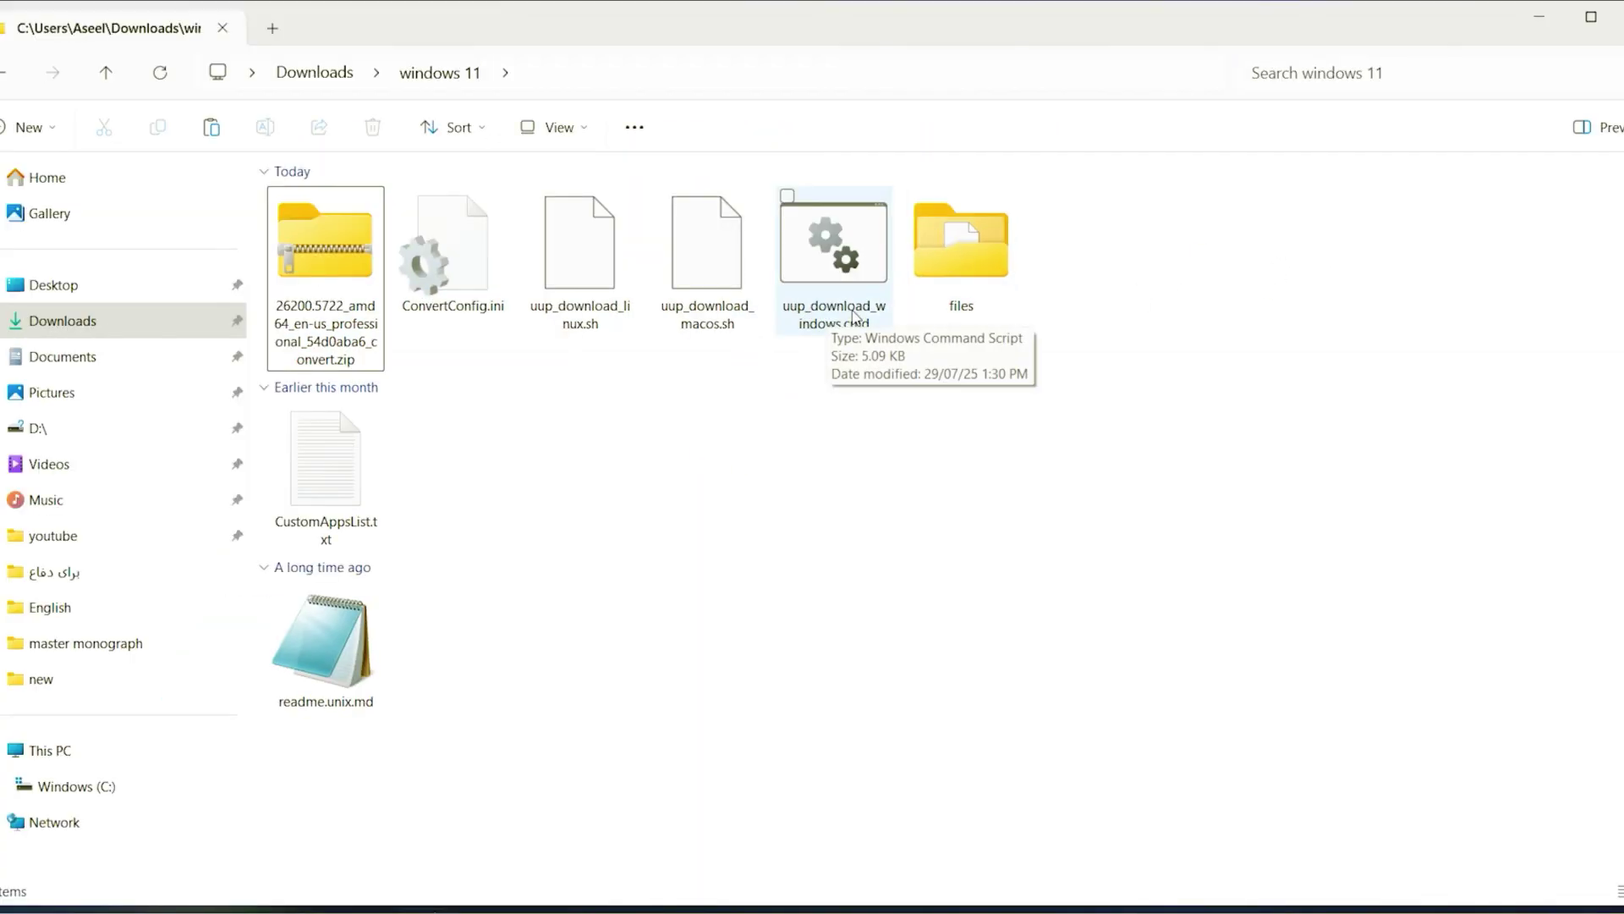
pyautogui.rightClick(828, 237)
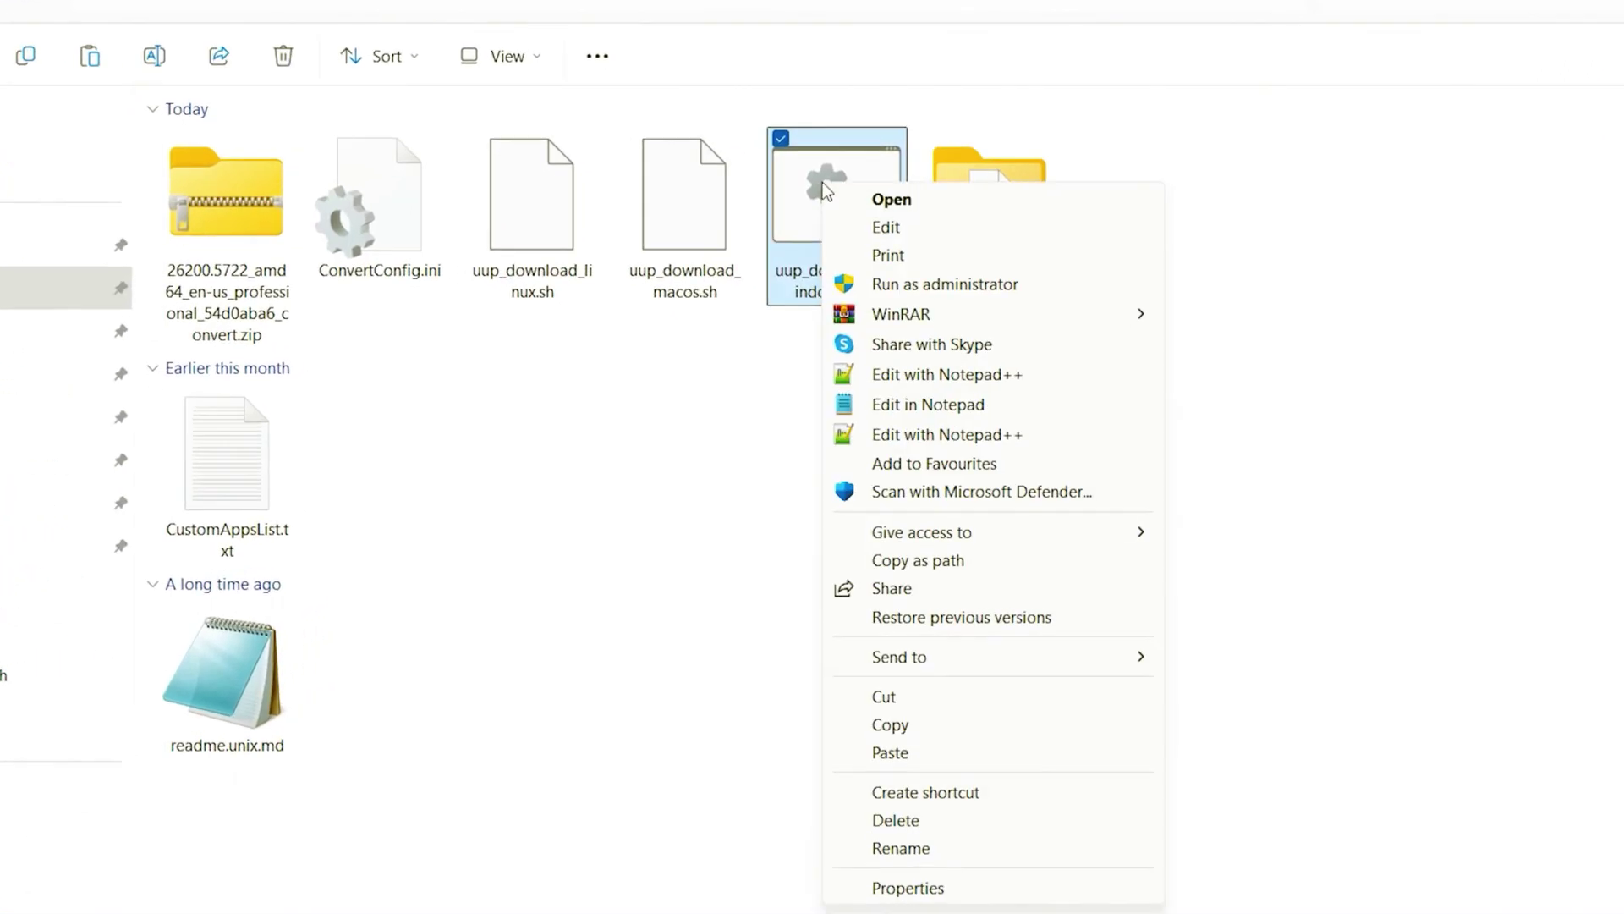
pyautogui.click(871, 285)
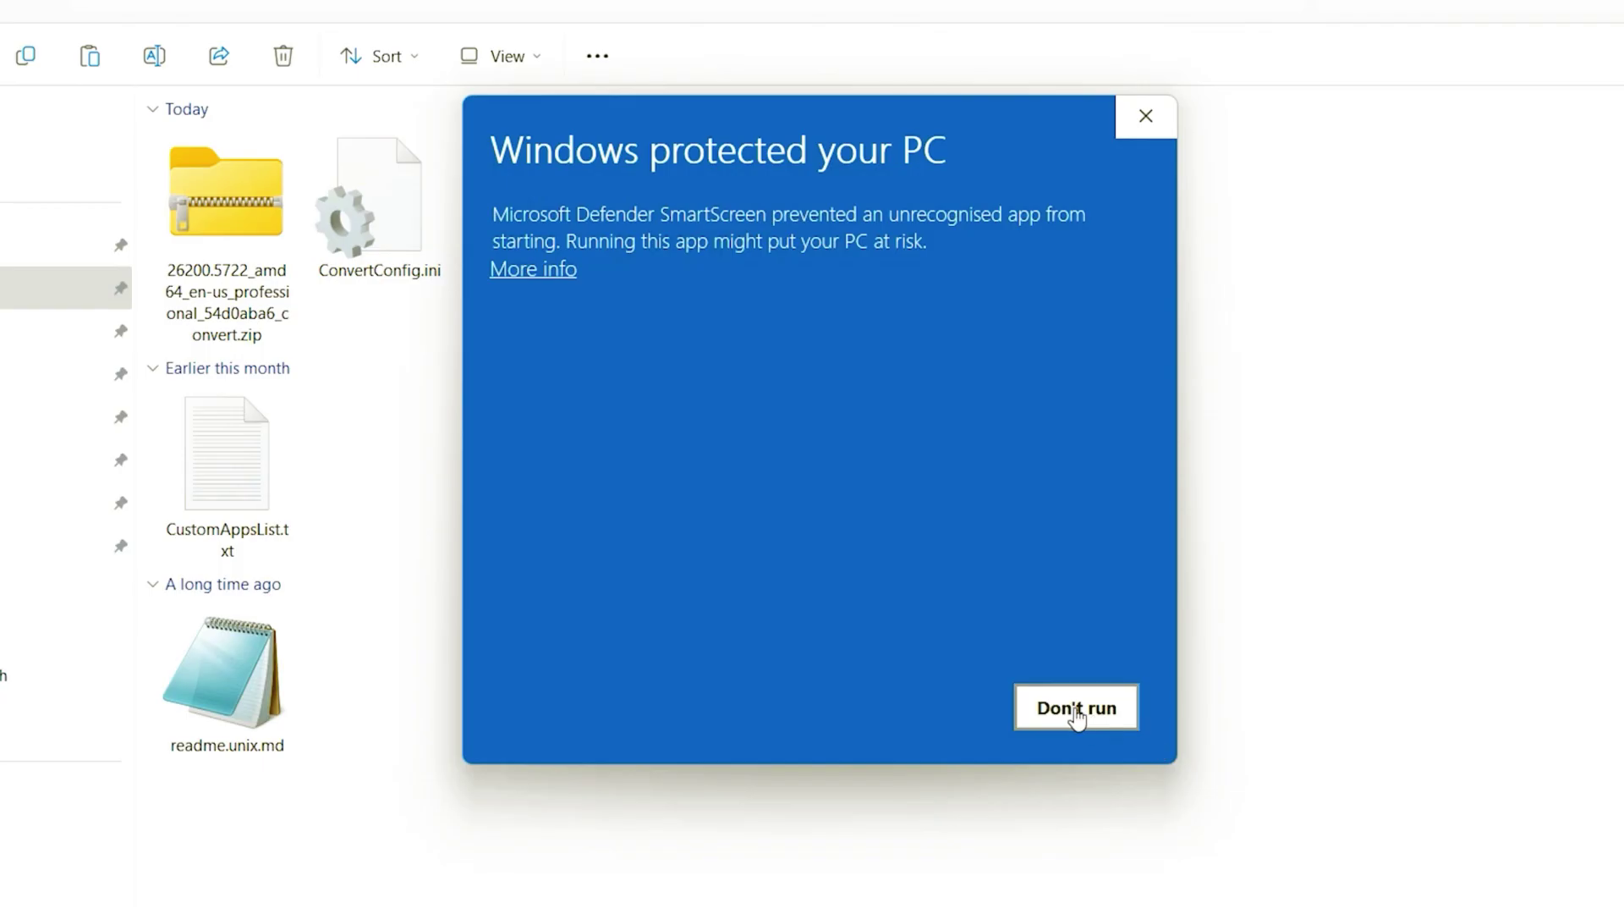
pyautogui.click(516, 273)
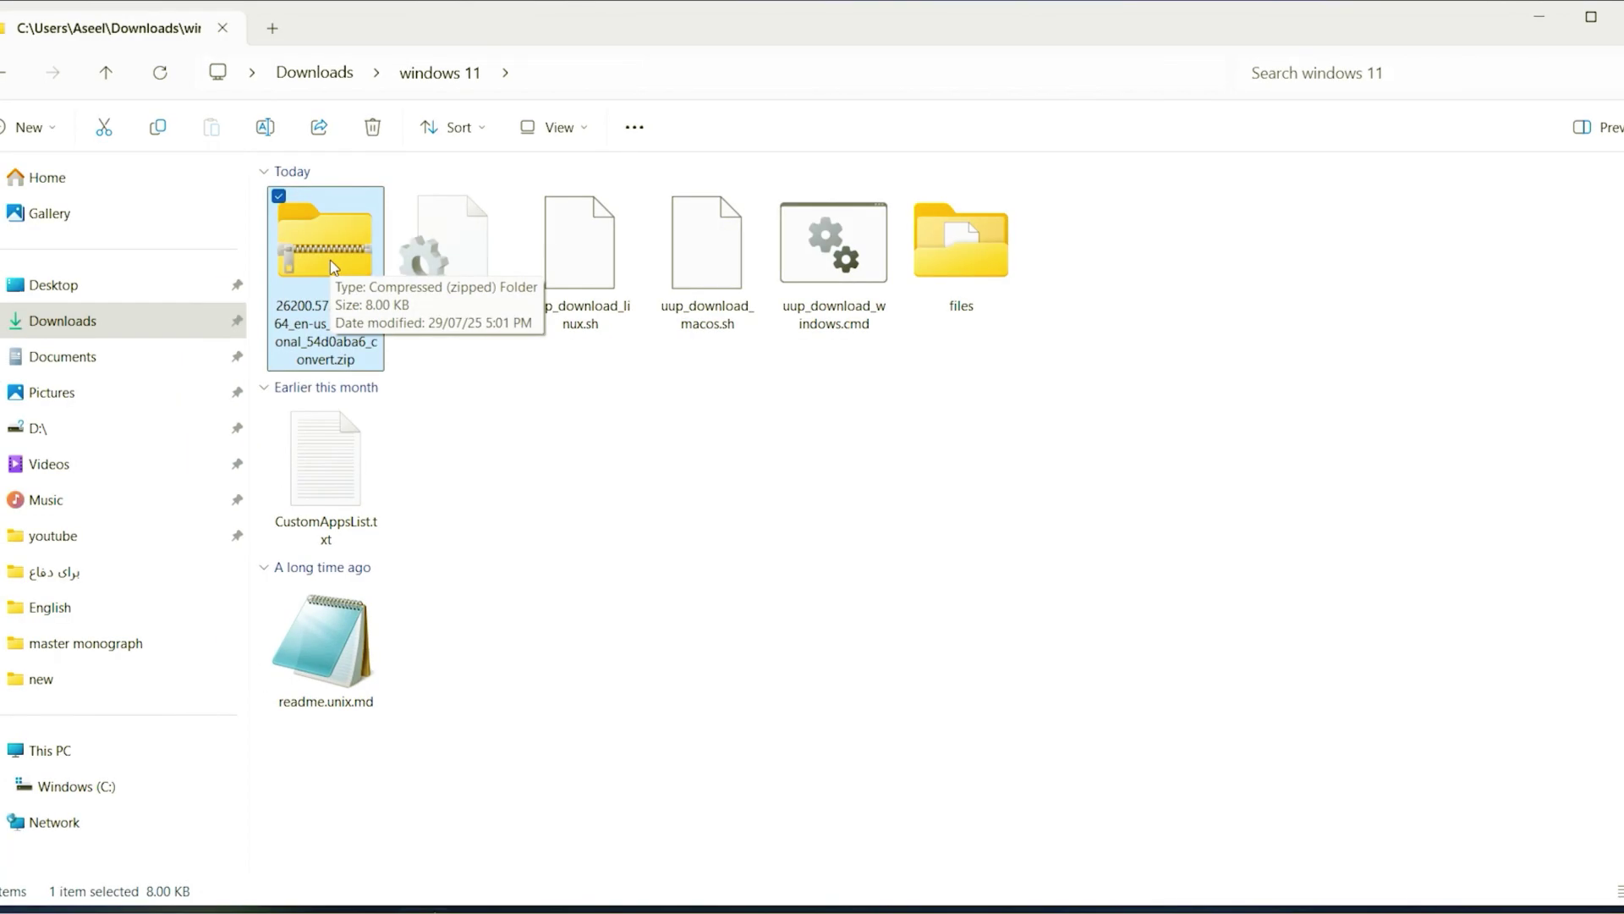
# Step: Delete the convert zip and rename the folder to 'windows11' without the space, then enter it
pyautogui.press('Delete')
pyautogui.press('Return')
pyautogui.click(711, 293)
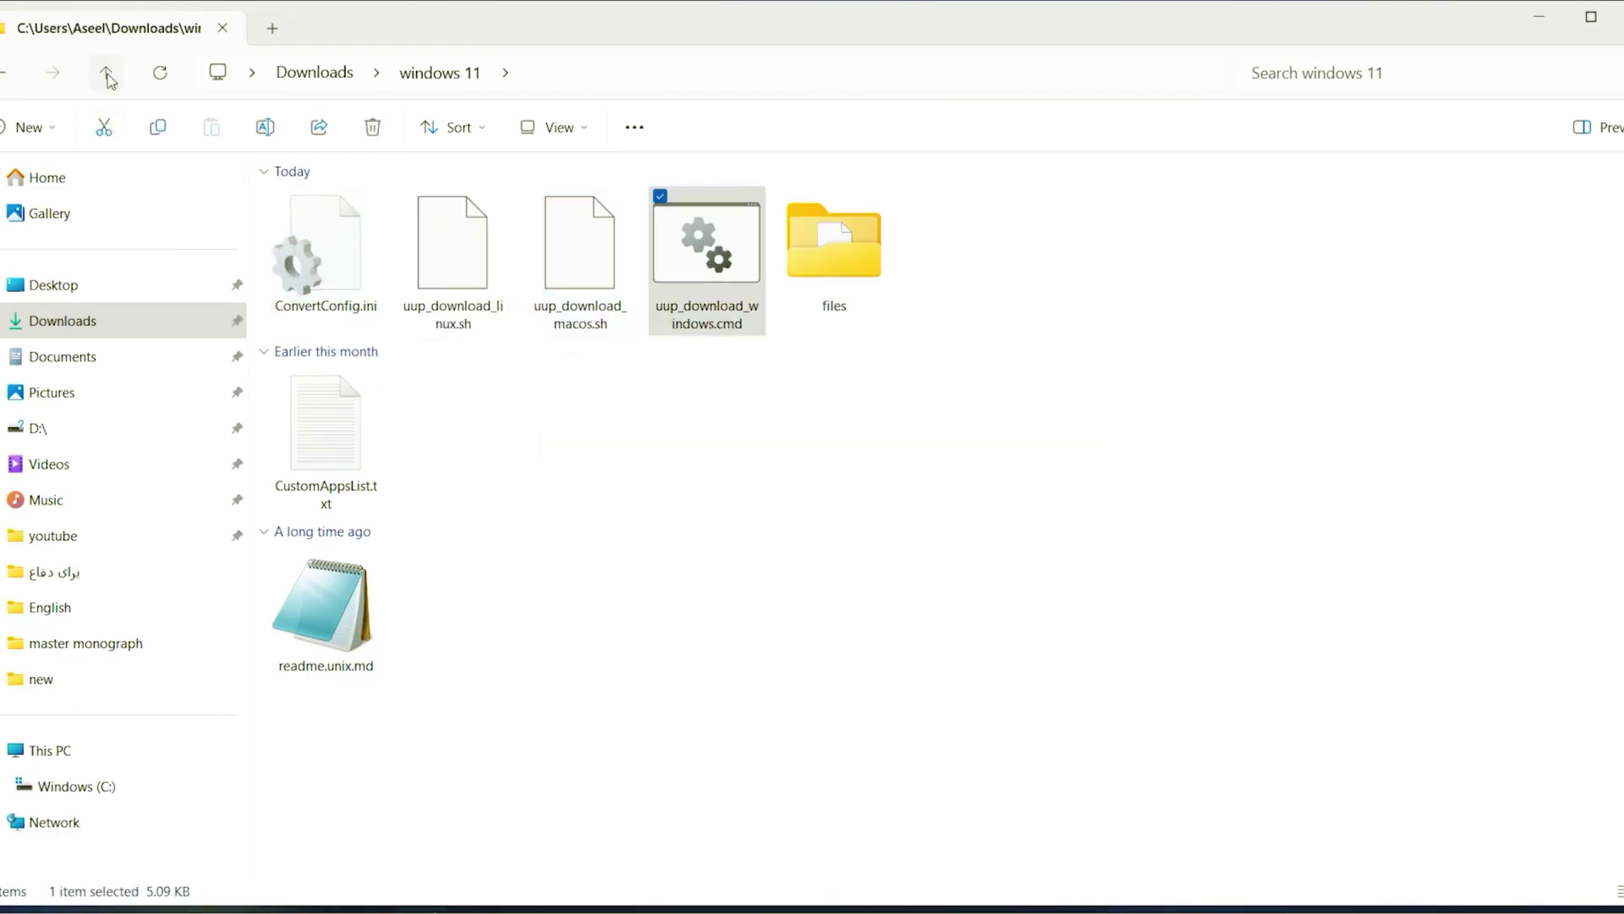
pyautogui.click(107, 73)
pyautogui.press('F2')
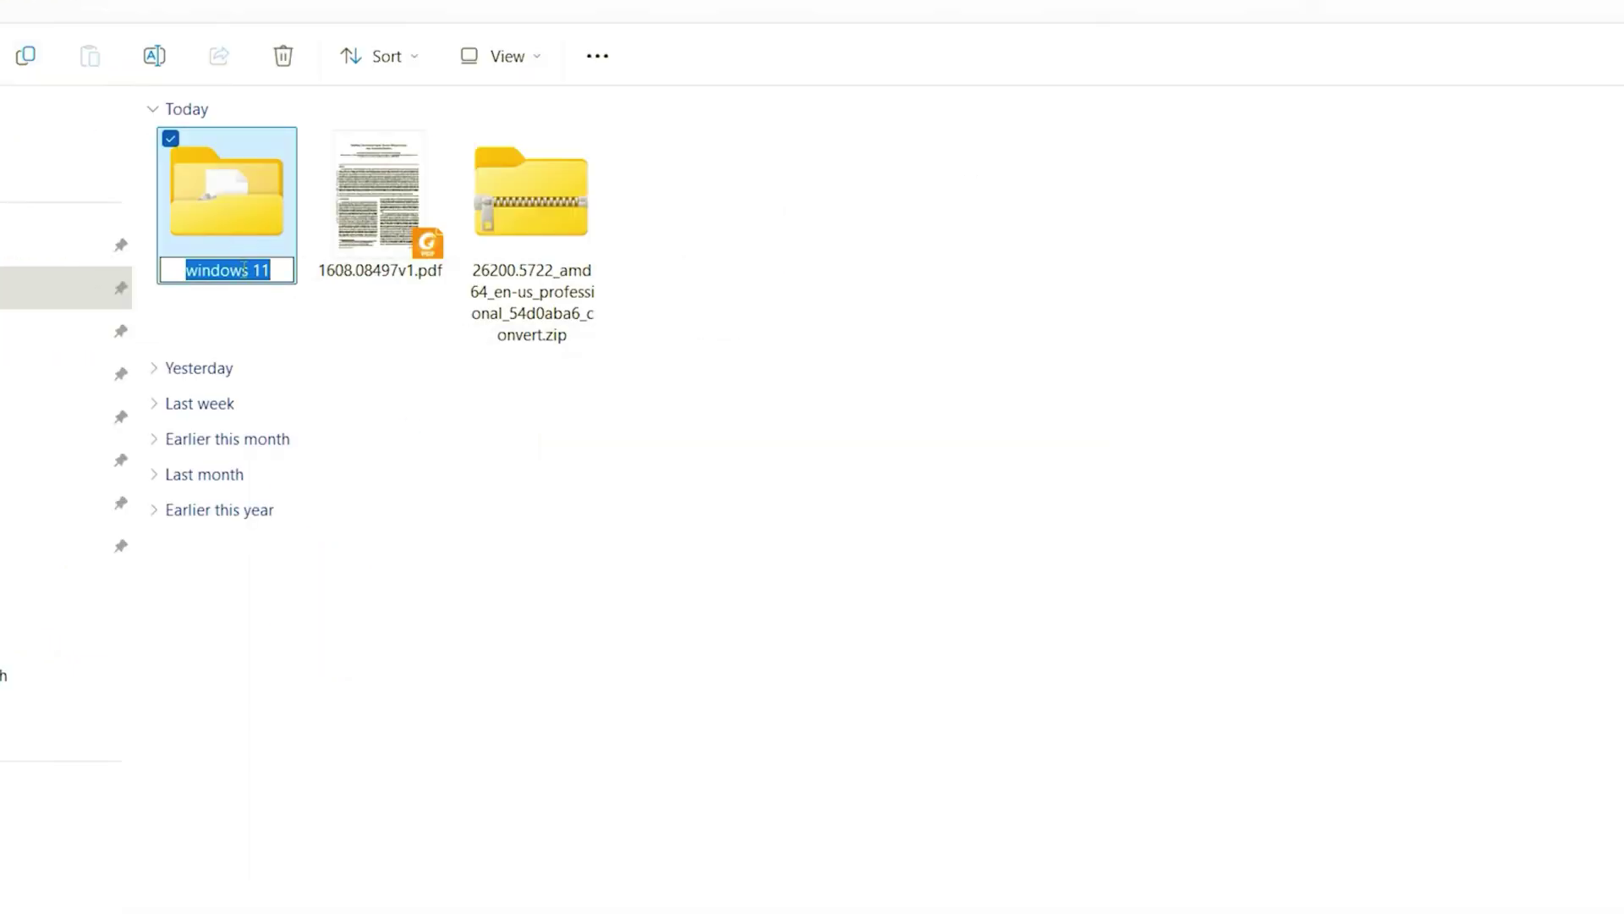
pyautogui.click(257, 270)
pyautogui.press('Left')
pyautogui.press('BackSpace')
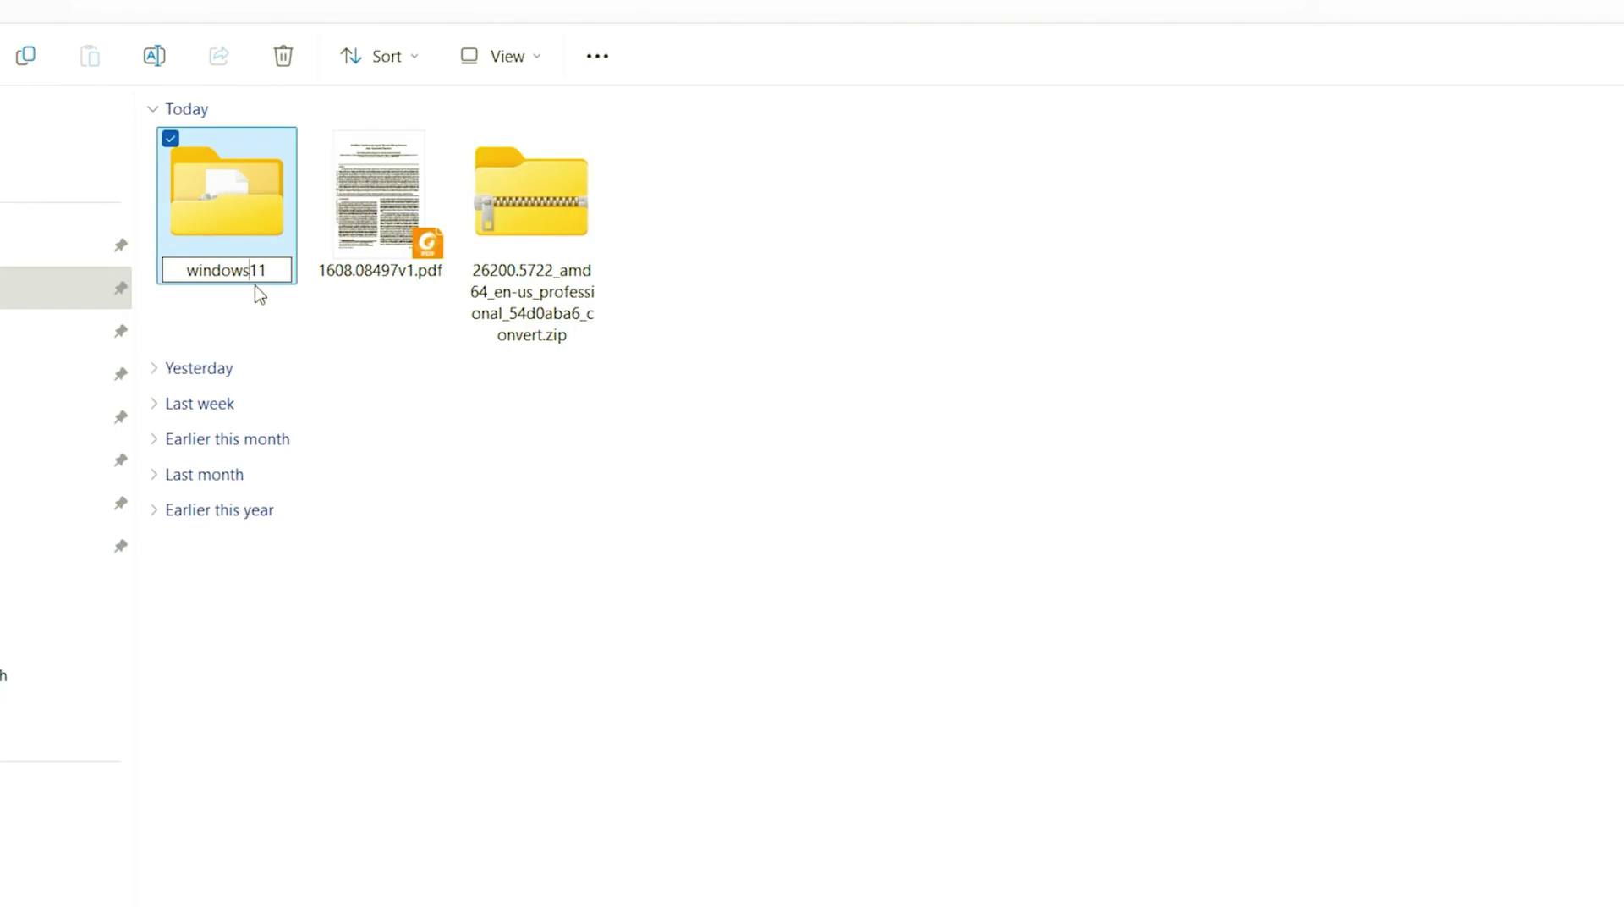
pyautogui.press('Return')
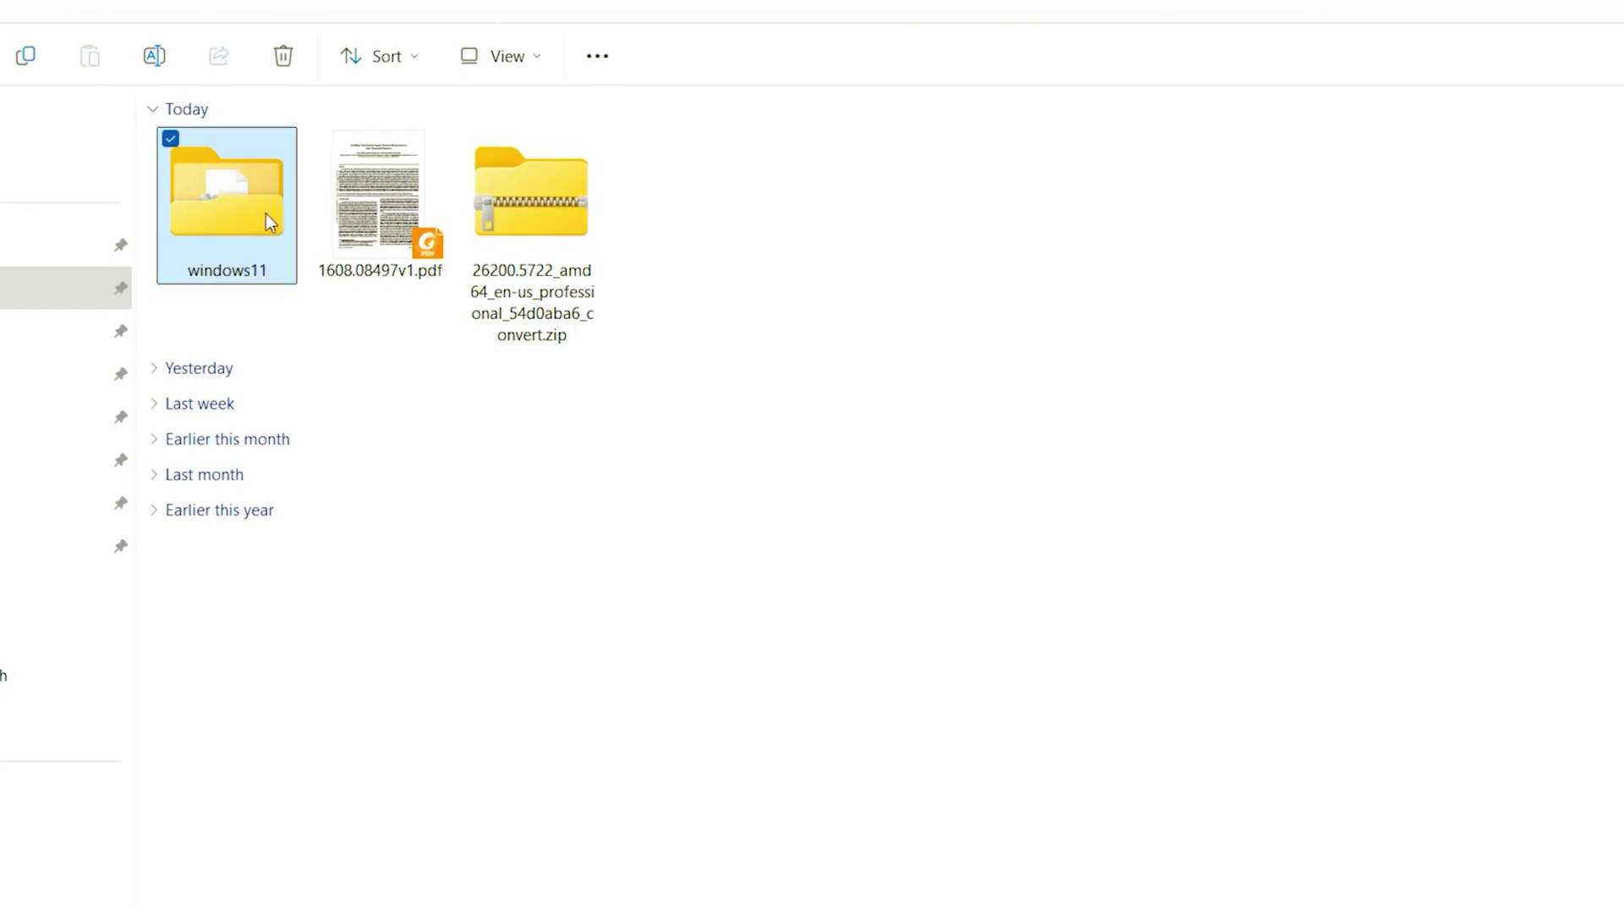
pyautogui.doubleClick(265, 213)
# Step: Run uup_download_windows.cmd as administrator, allow its helper with R, and exit once the ISO is built
pyautogui.rightClick(326, 288)
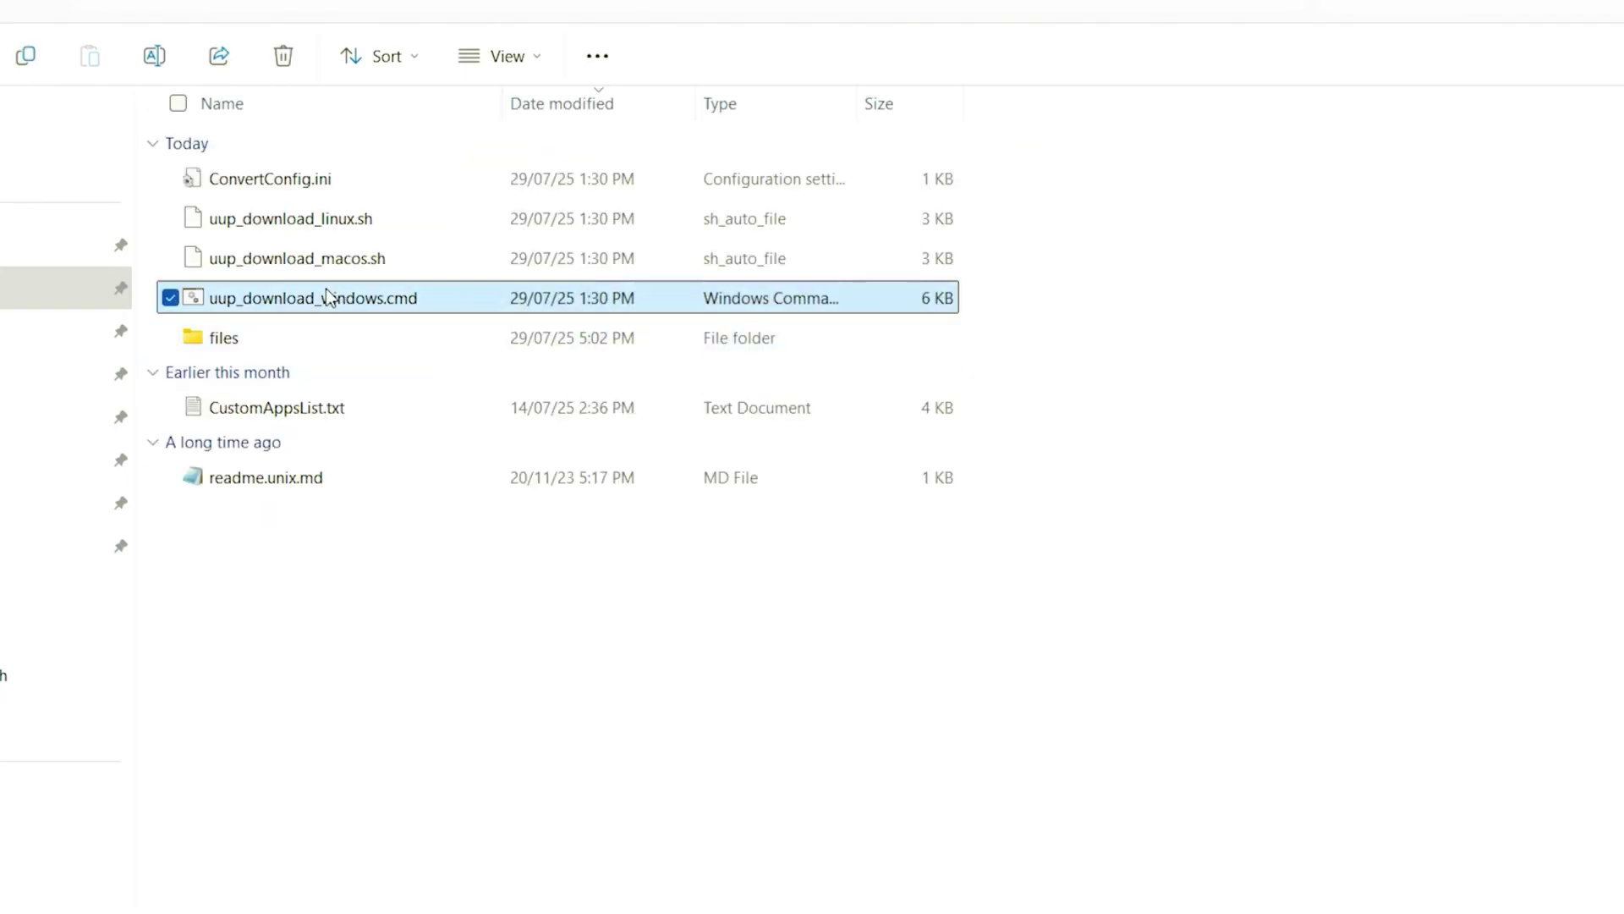
pyautogui.click(508, 435)
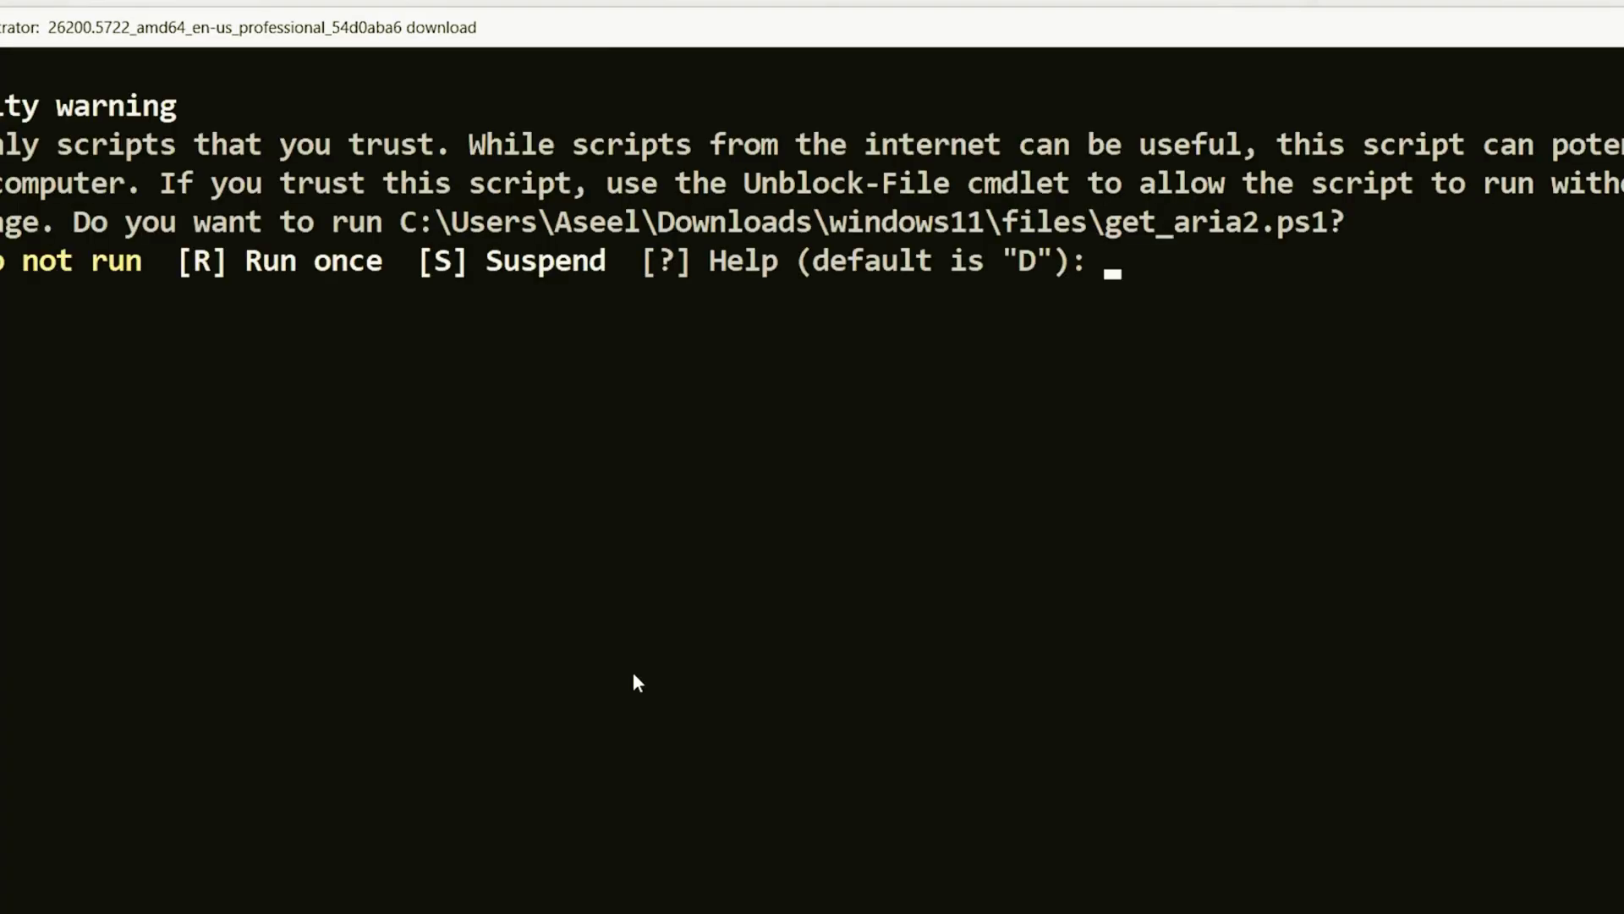
pyautogui.write('R')
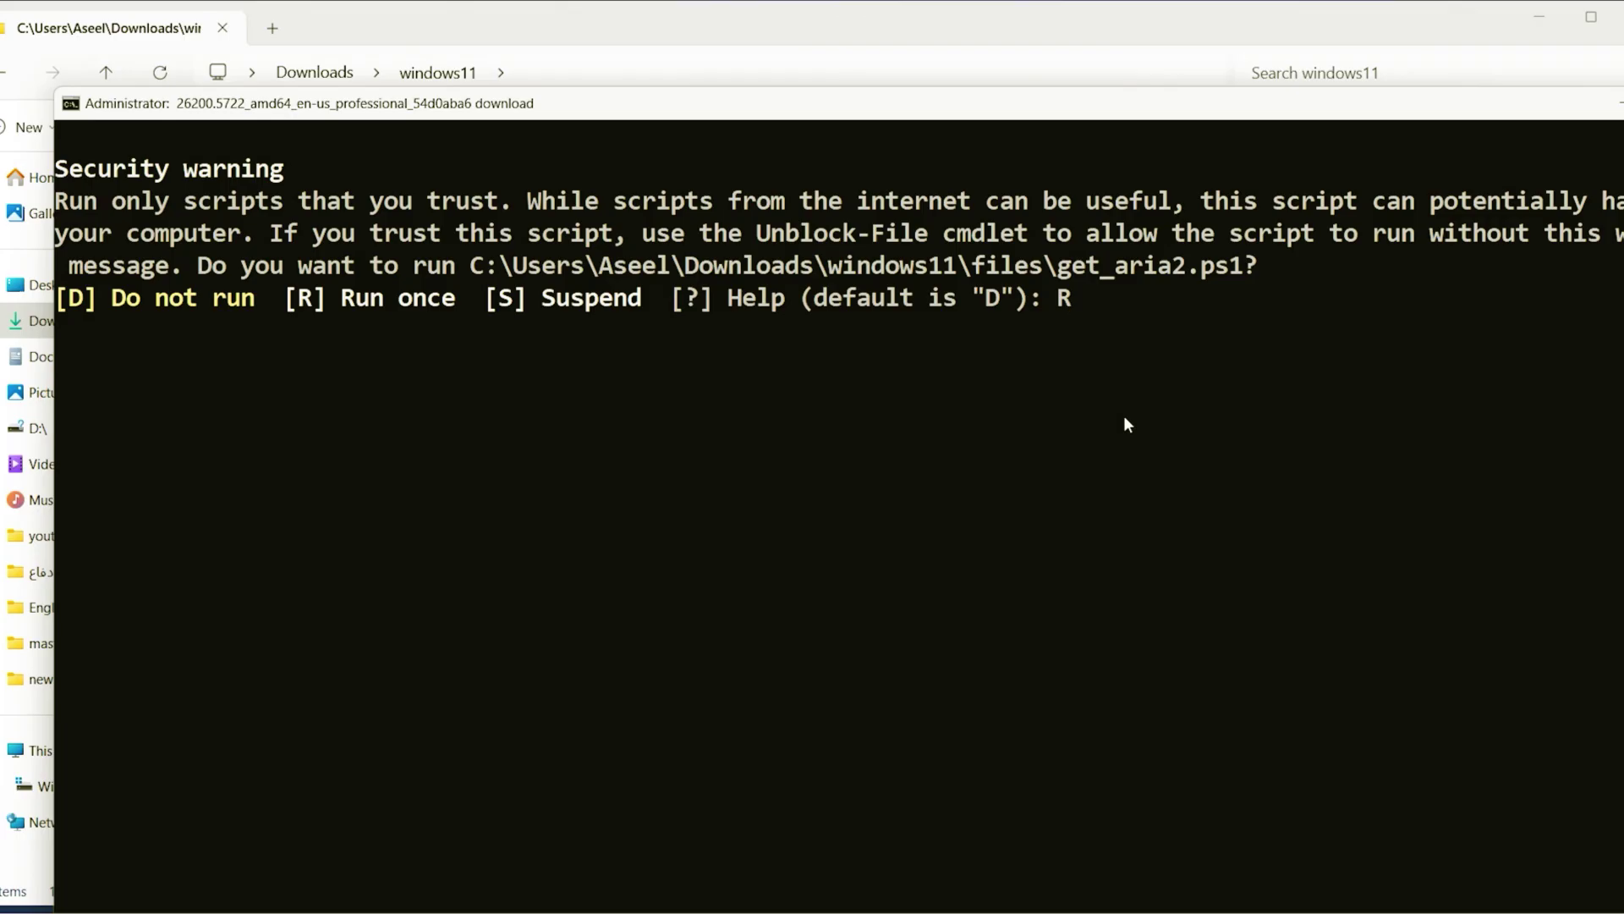
pyautogui.press('Return')
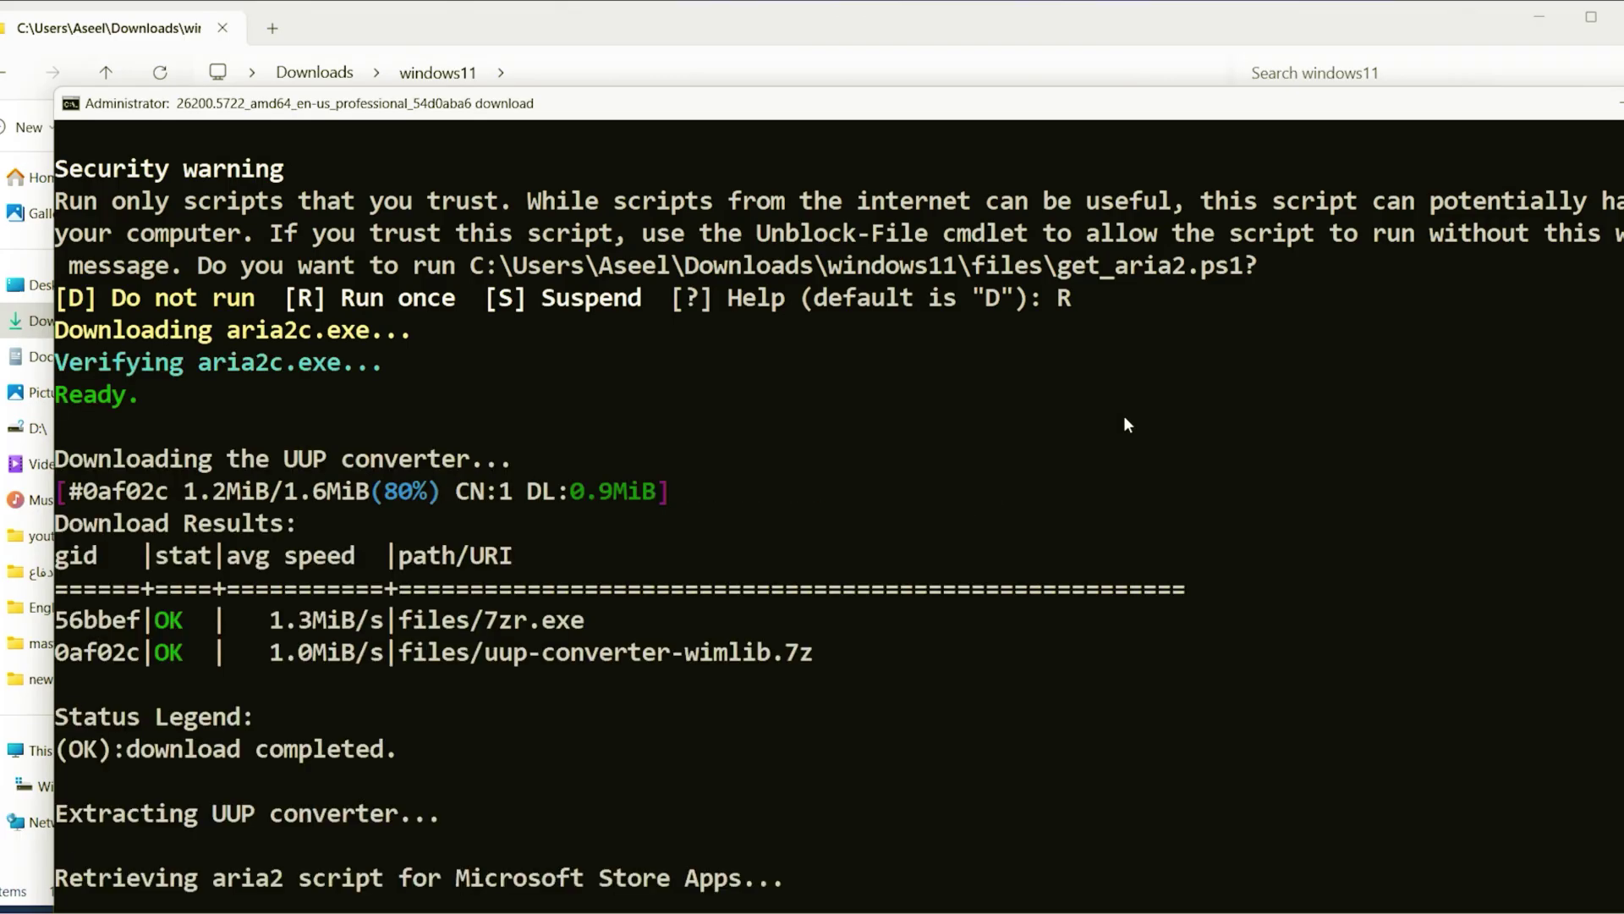
pyautogui.moveTo(976, 84); pyautogui.dragTo(960, 40)
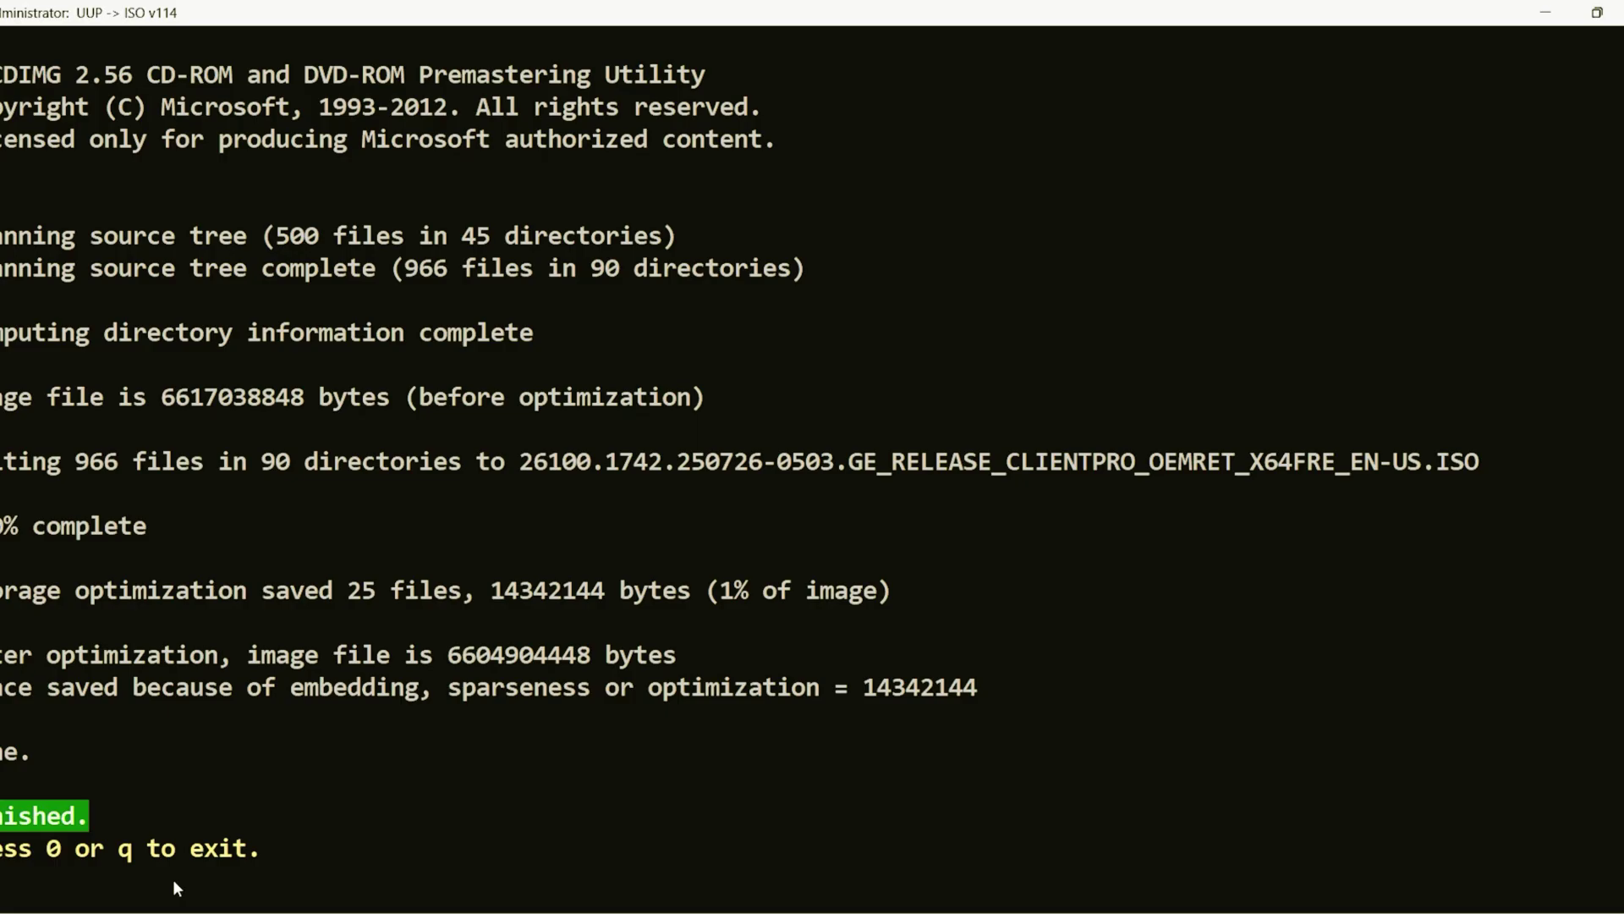
pyautogui.press('0')
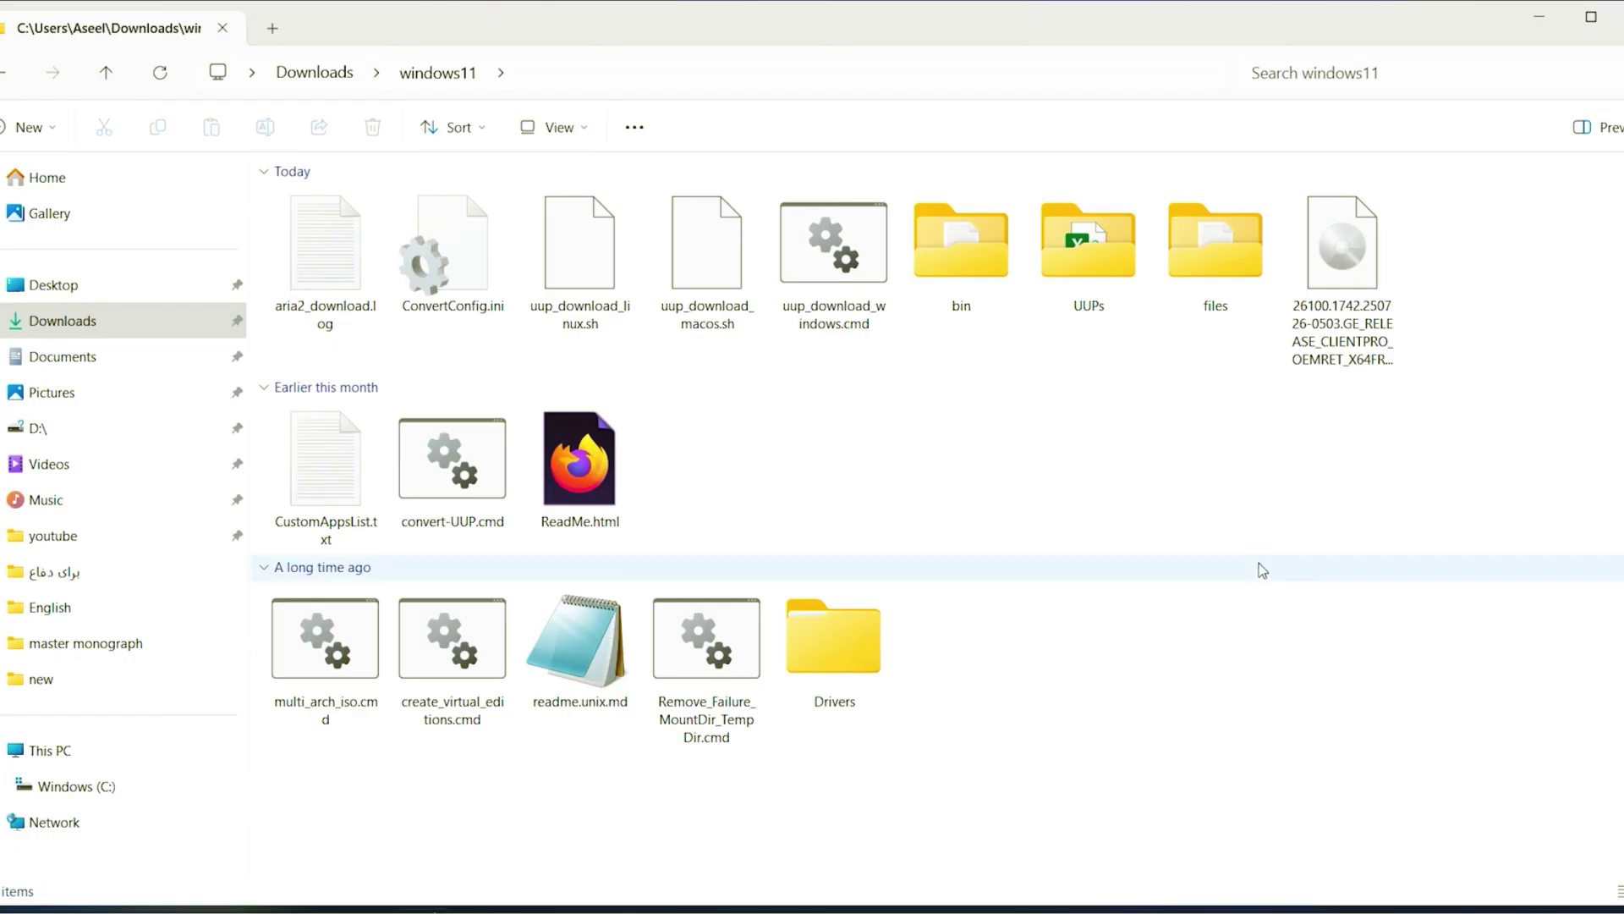
pyautogui.click(59, 324)
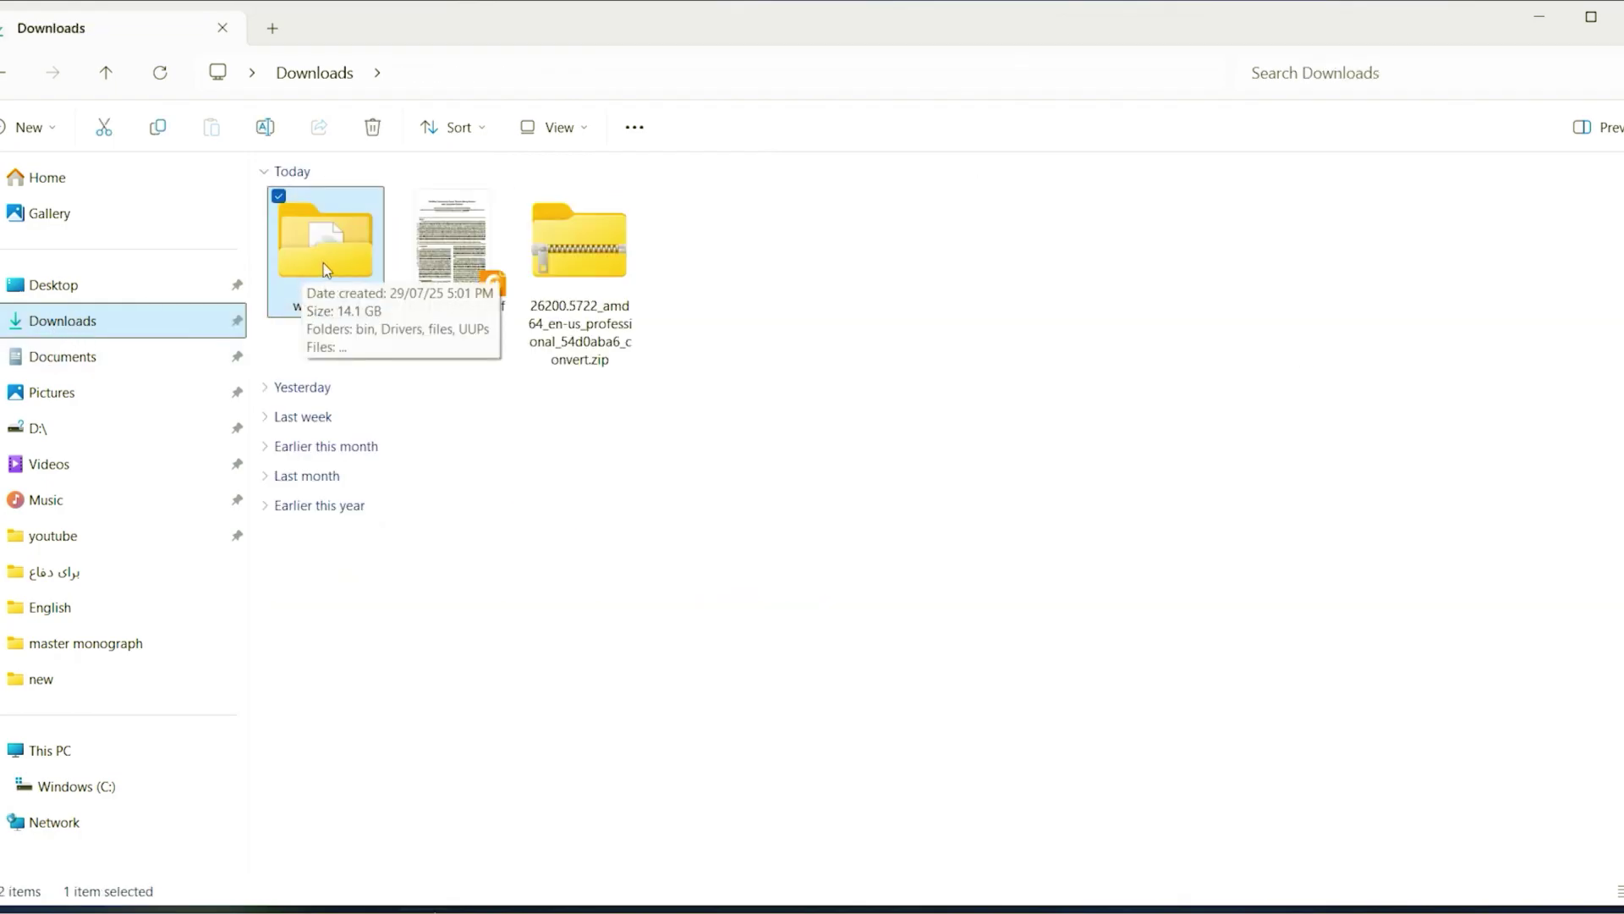
pyautogui.doubleClick(315, 275)
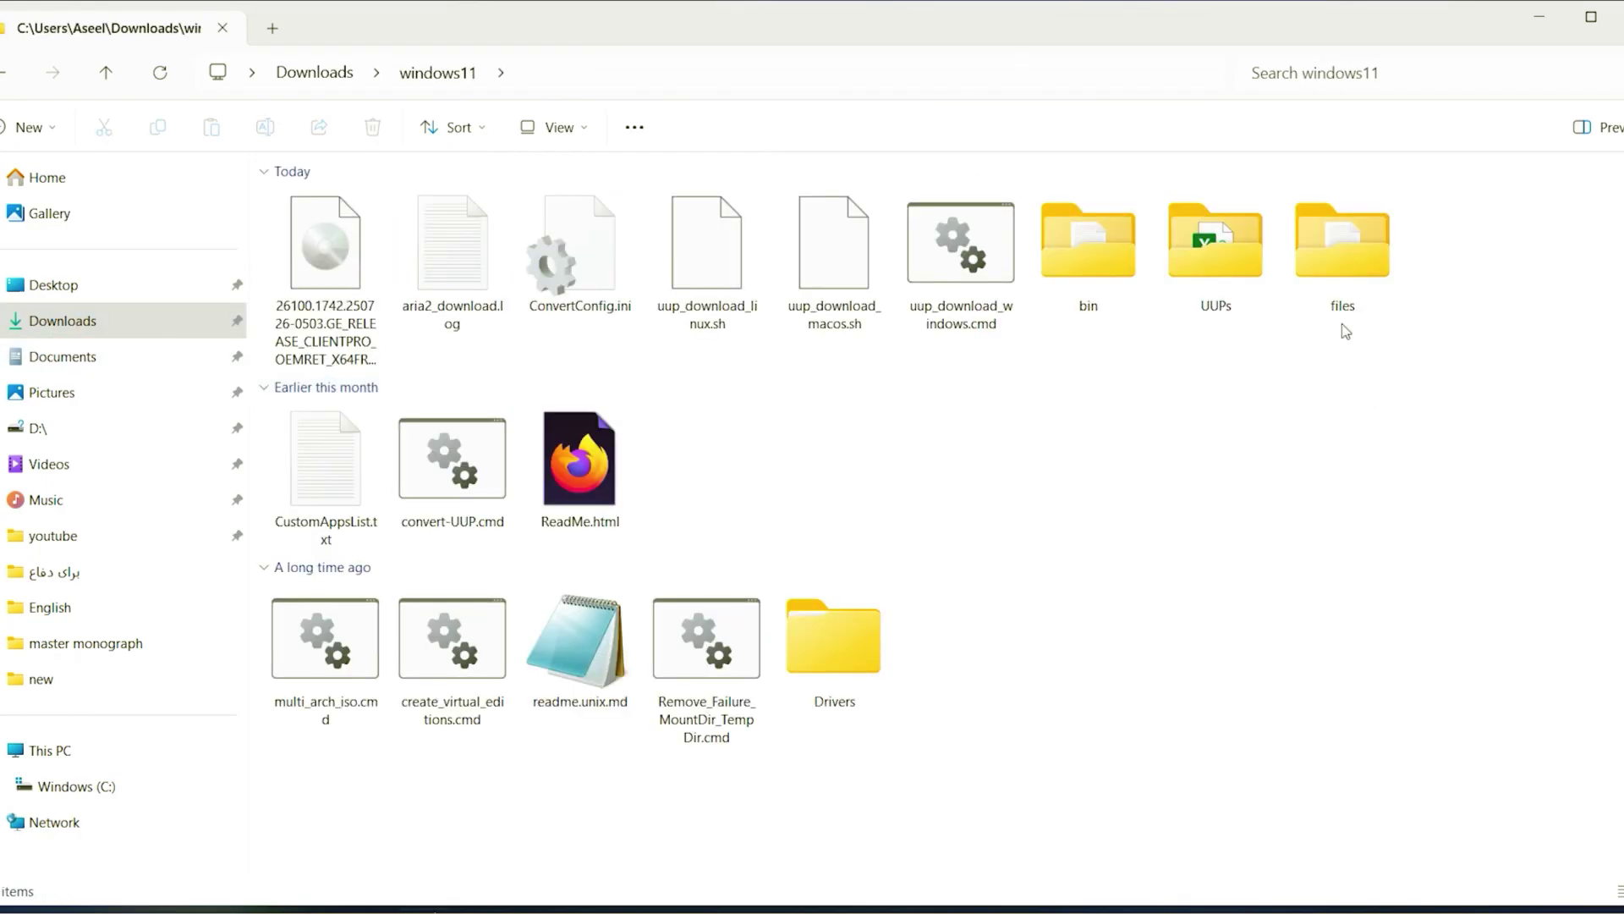
pyautogui.click(324, 257)
pyautogui.rightClick(325, 254)
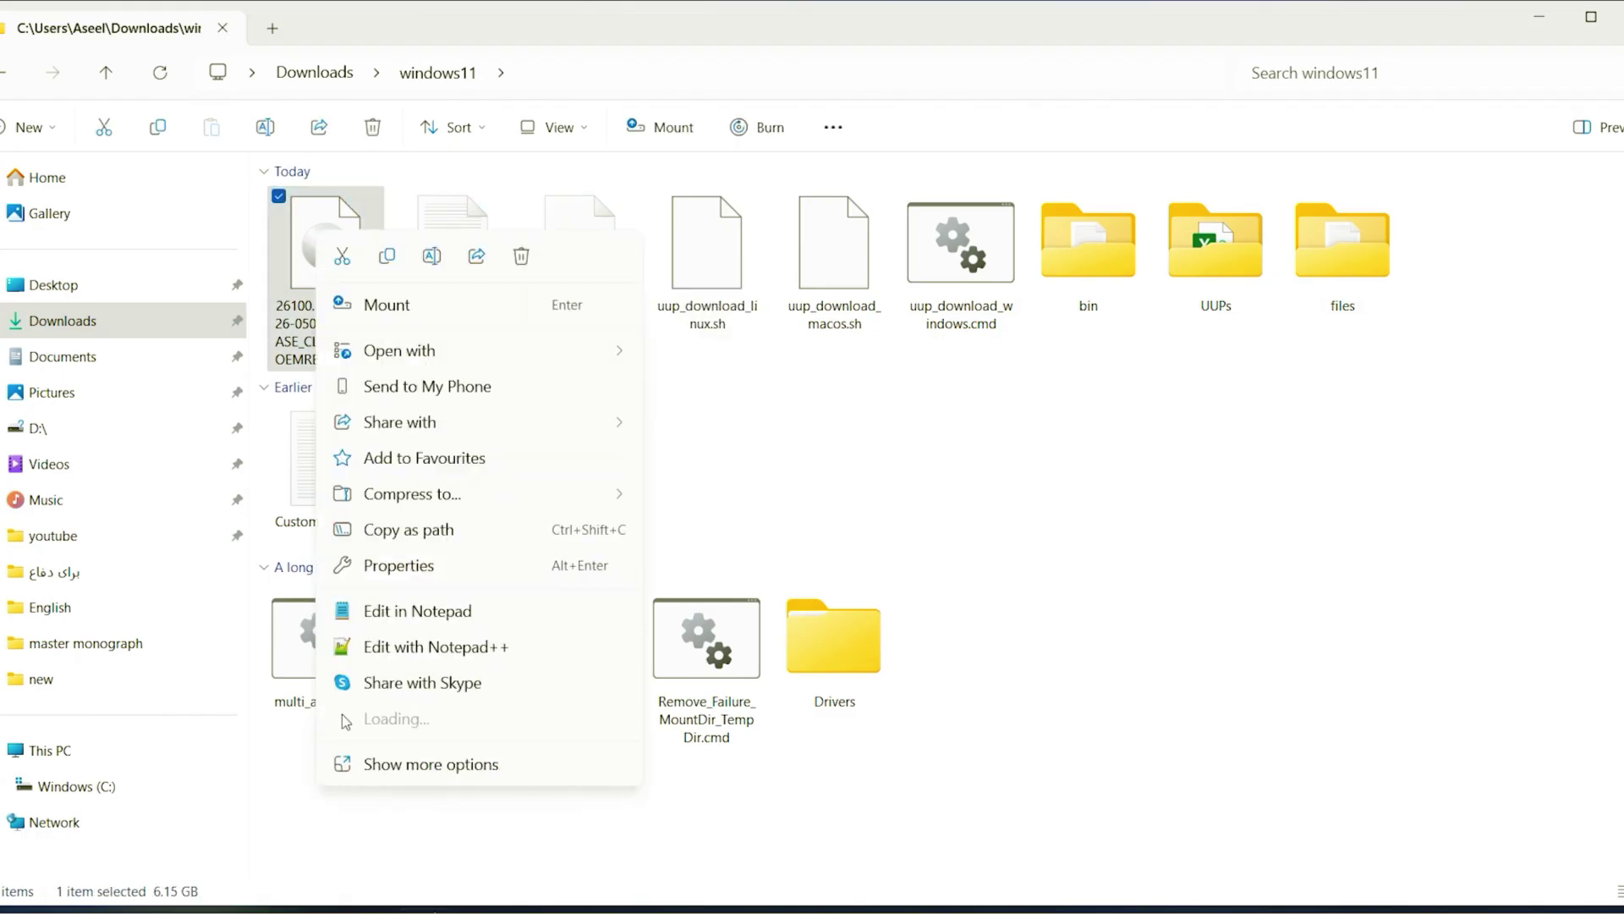
pyautogui.click(387, 566)
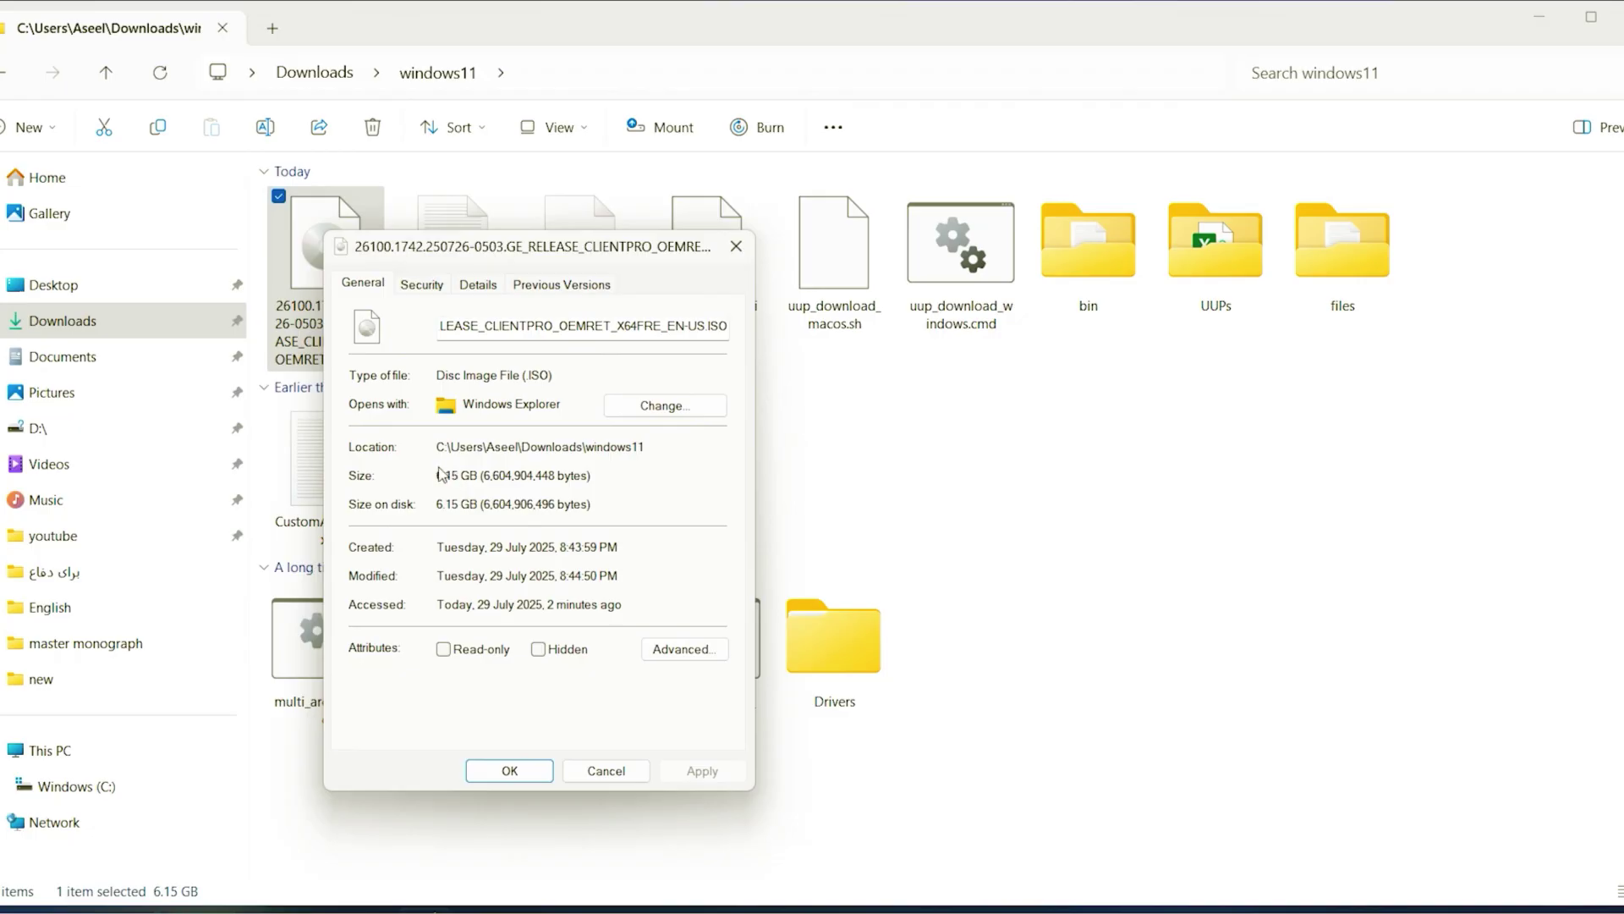
pyautogui.click(736, 246)
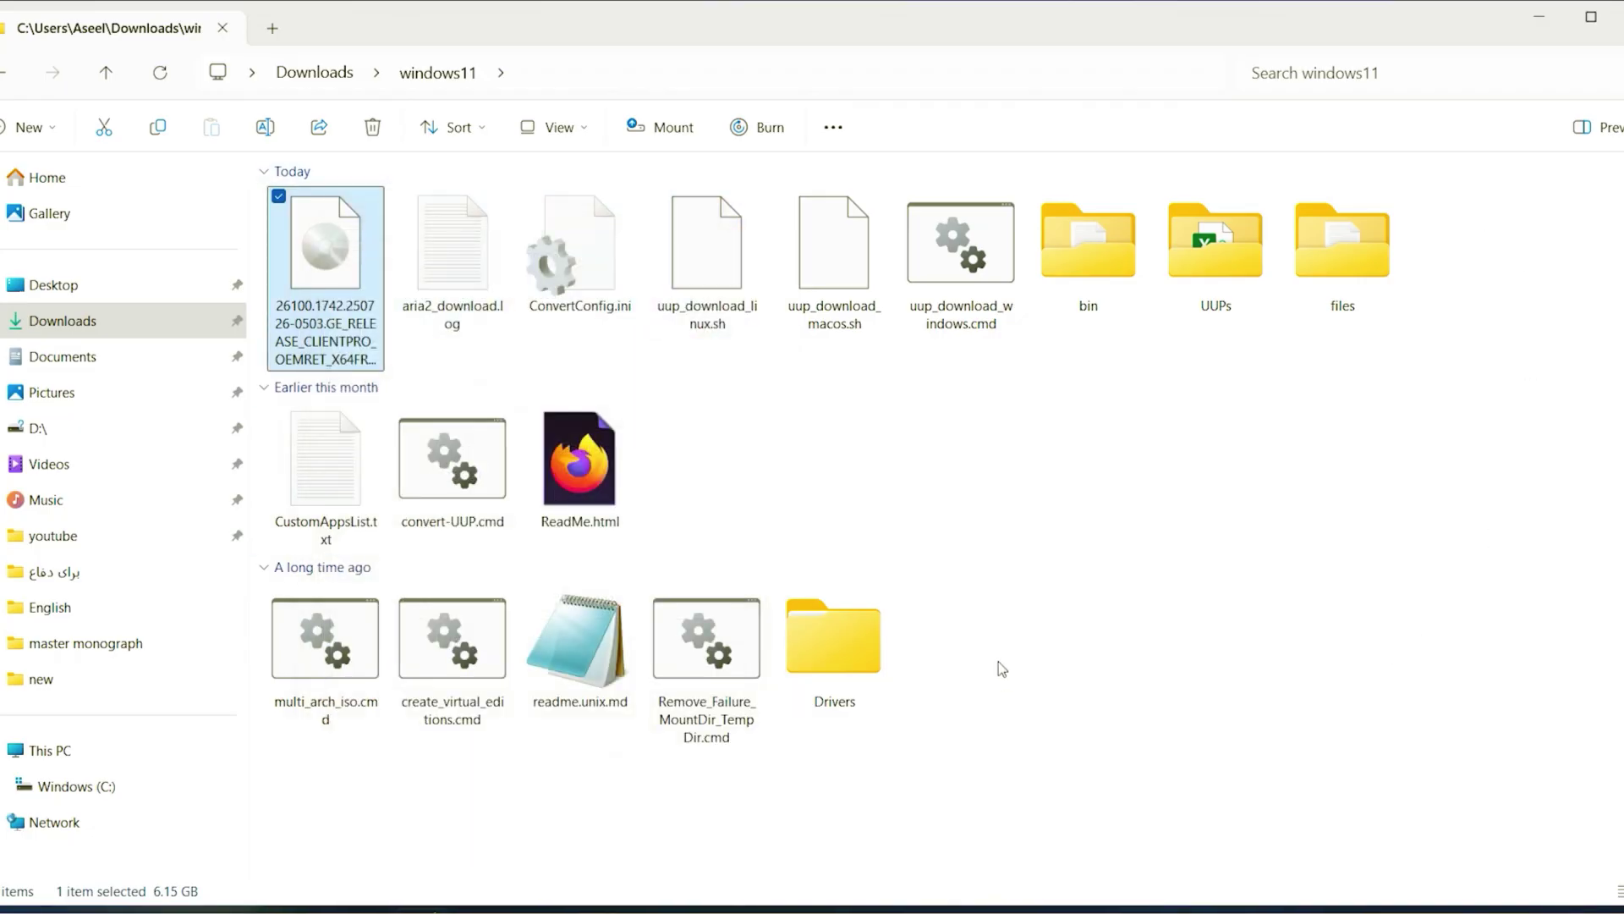